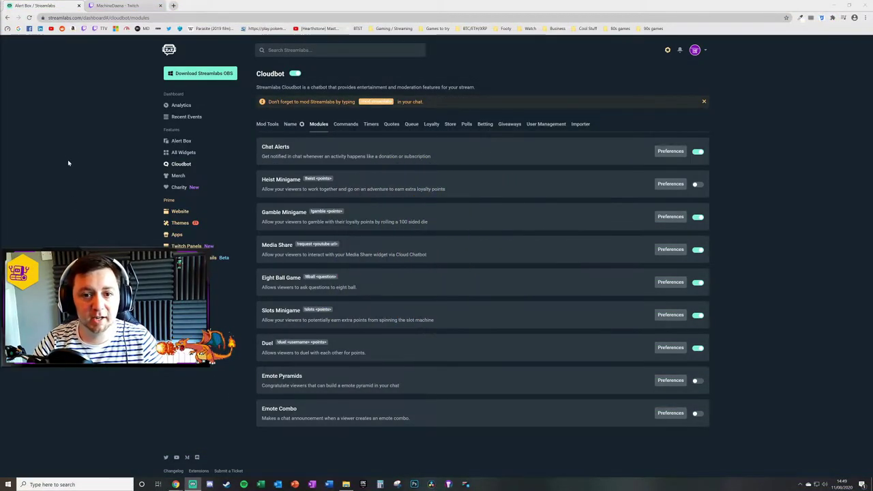
drag(48, 18, 98, 17)
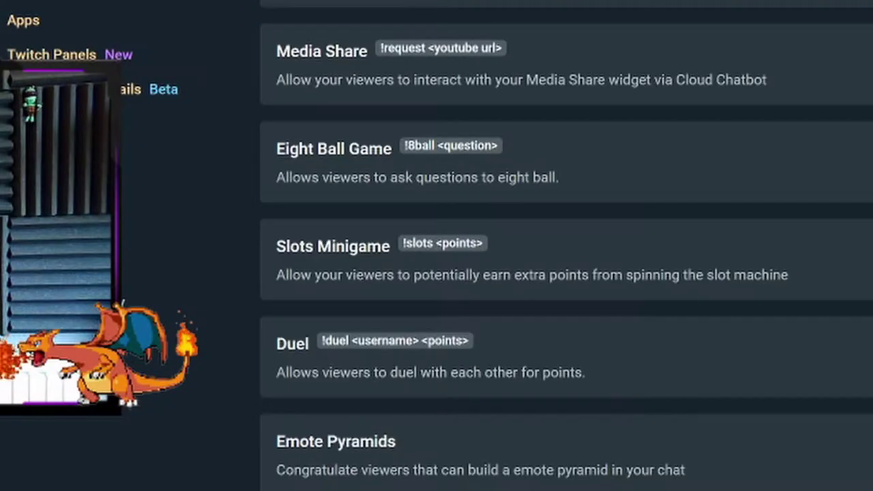
drag(261, 311, 318, 309)
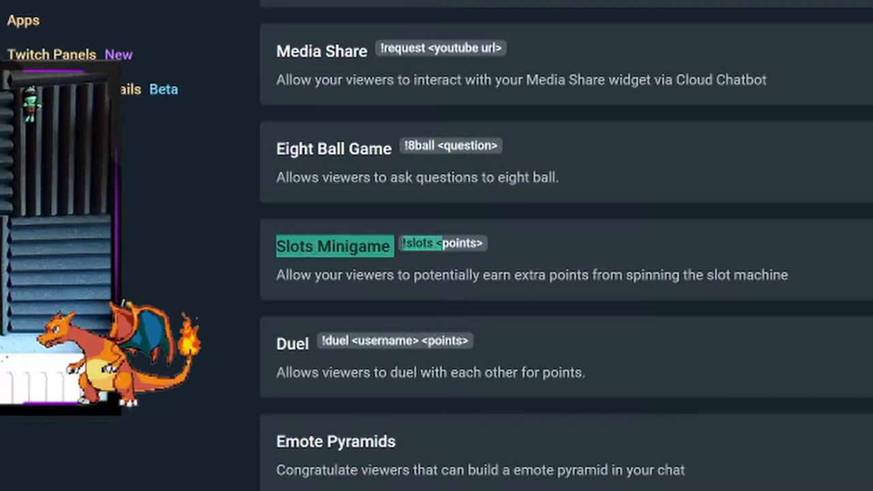
click(530, 265)
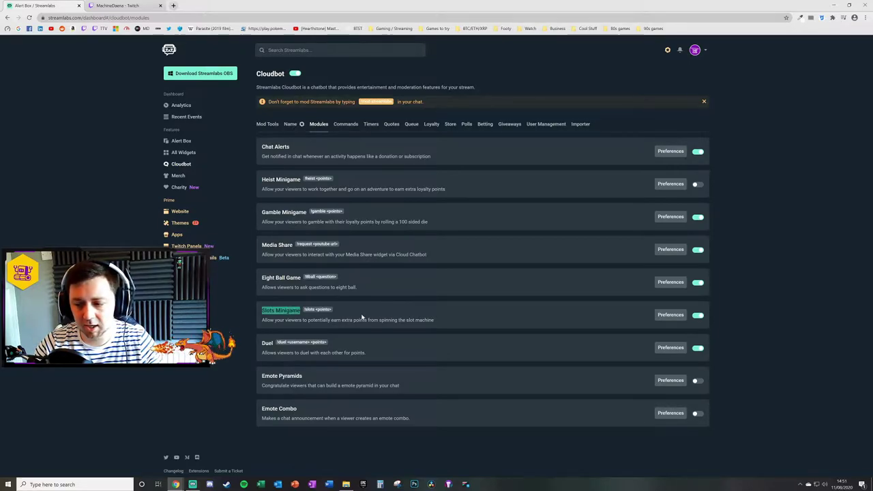
click(362, 317)
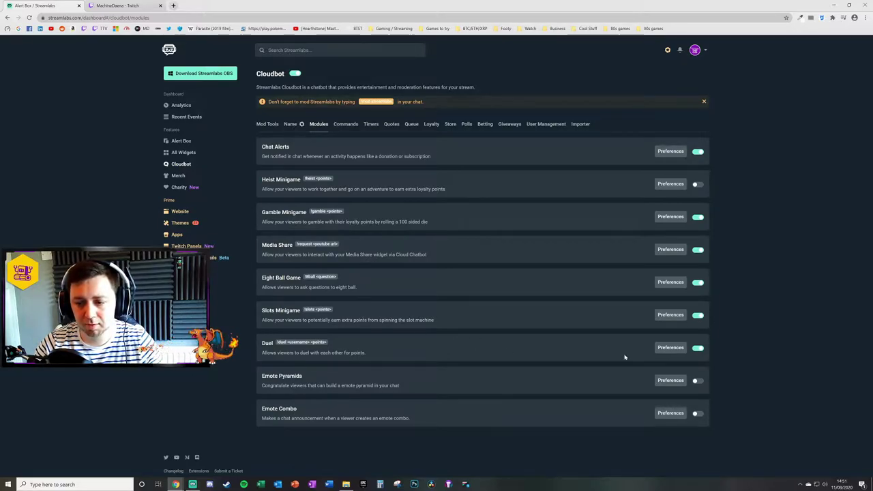
Open the Slots Minigame preferences and review the minimum and maximum loyalty amounts
click(669, 315)
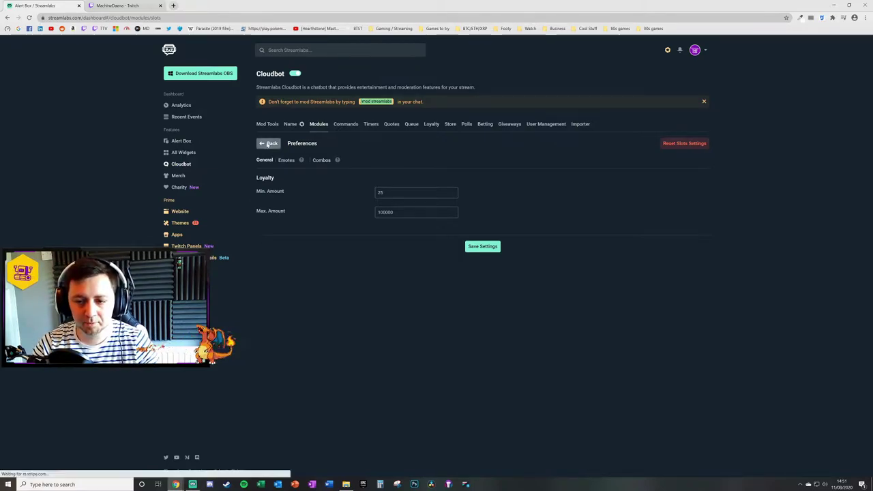
click(314, 125)
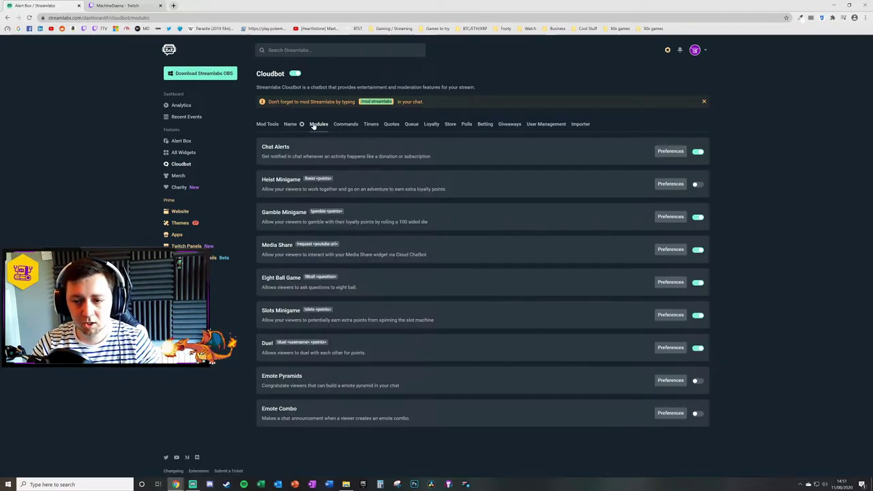
click(676, 314)
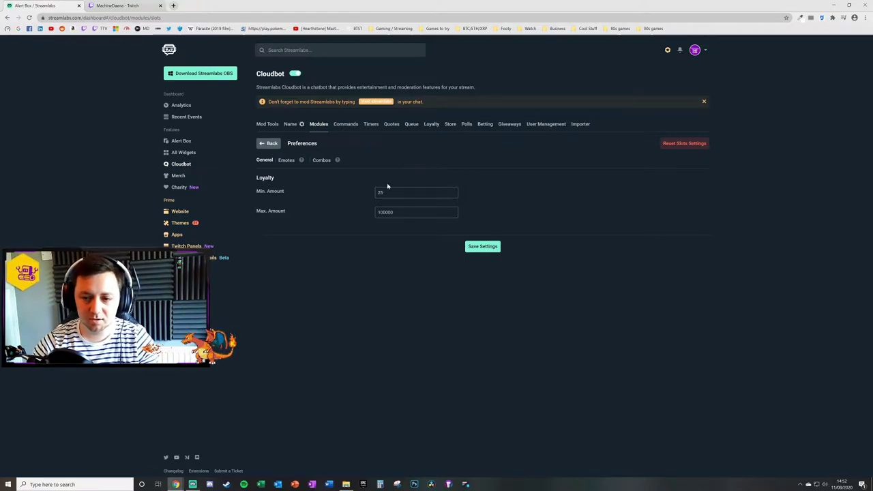
click(269, 143)
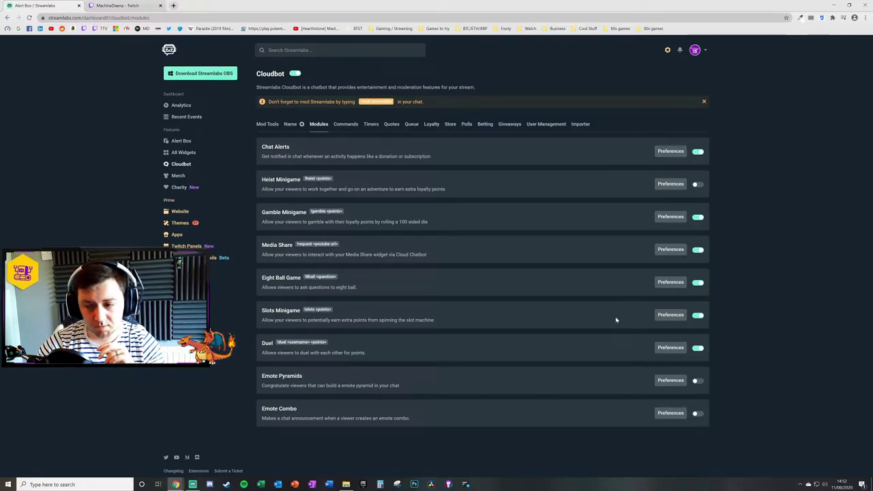
click(670, 314)
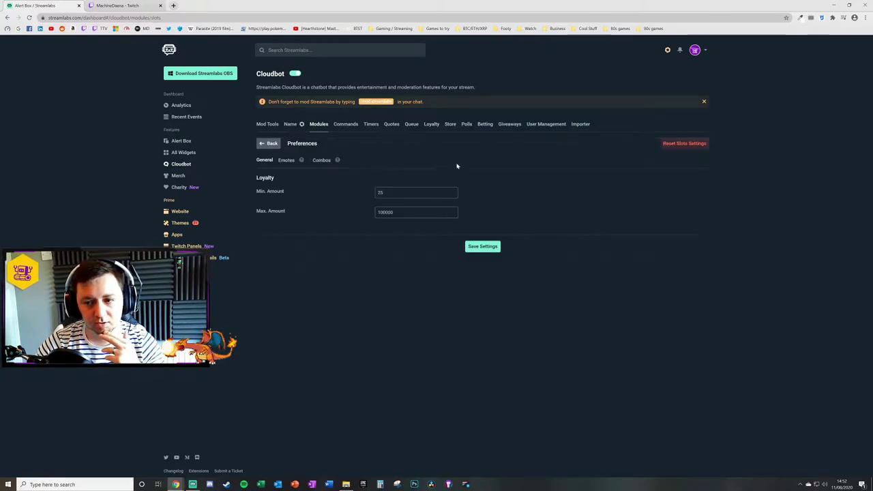
Sort the loyalty users by points in descending order and review the interval and payout values in the loyalty settings
click(432, 126)
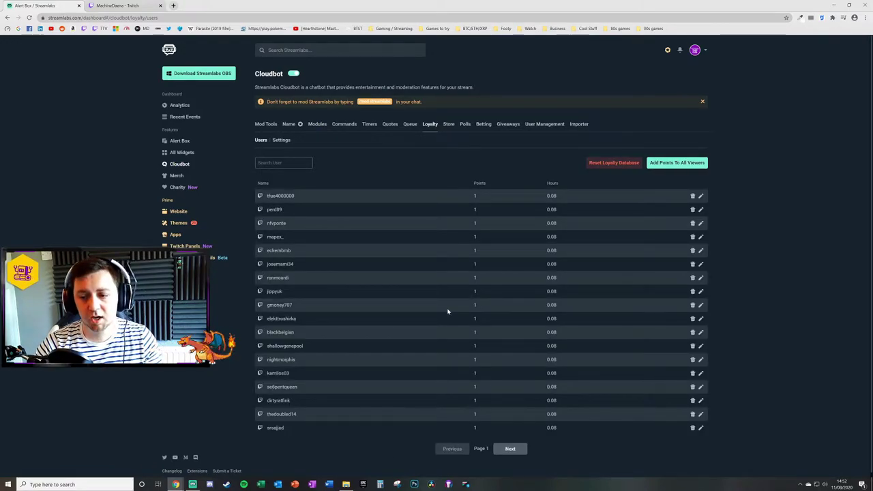
click(475, 183)
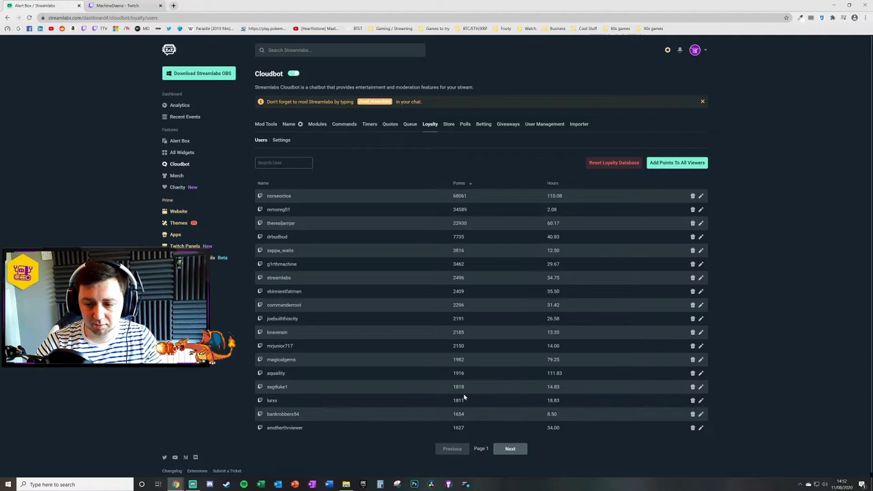
click(280, 140)
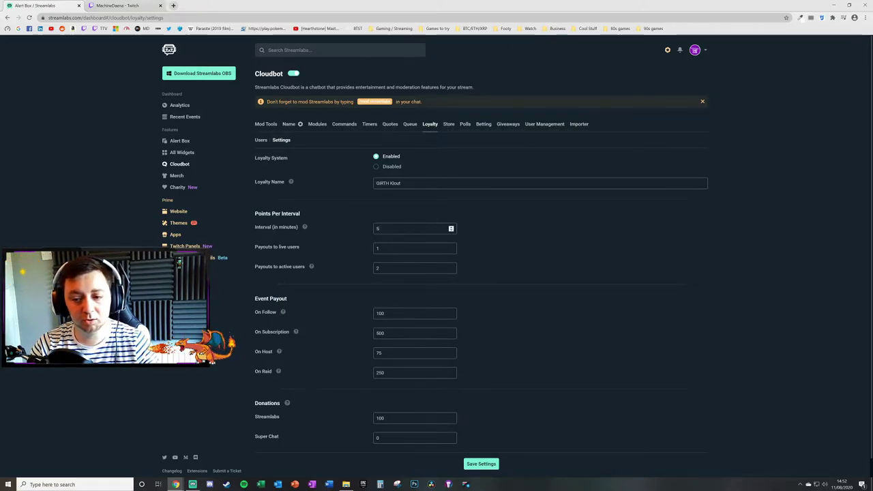
double_click(379, 229)
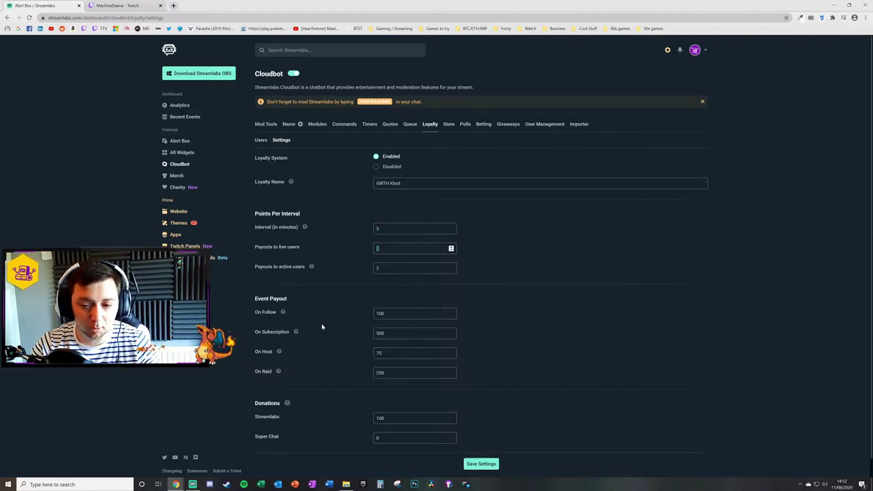
key(Tab)
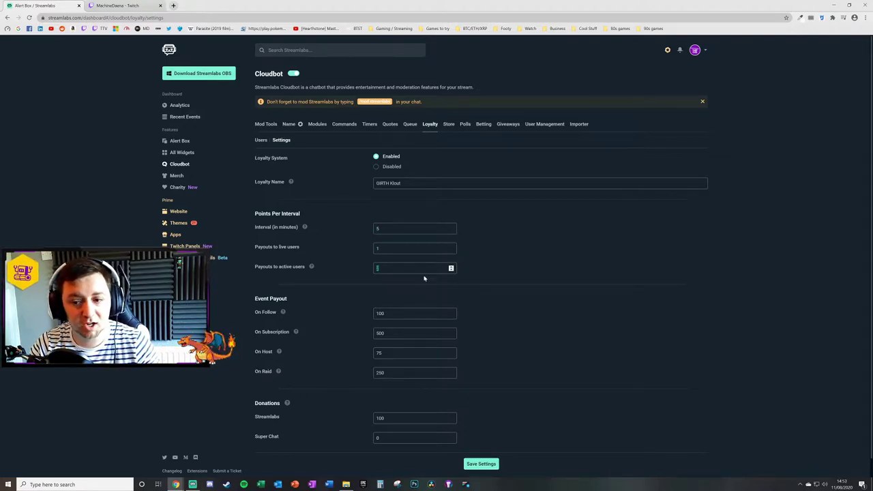
text(2)
click(509, 304)
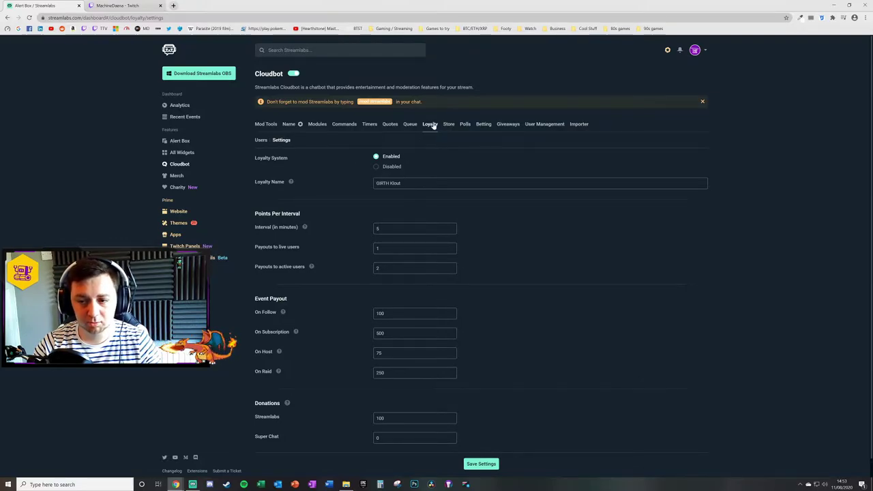
View the first loyalty user's profile with its editable points and watch time, and close it without saving
click(317, 124)
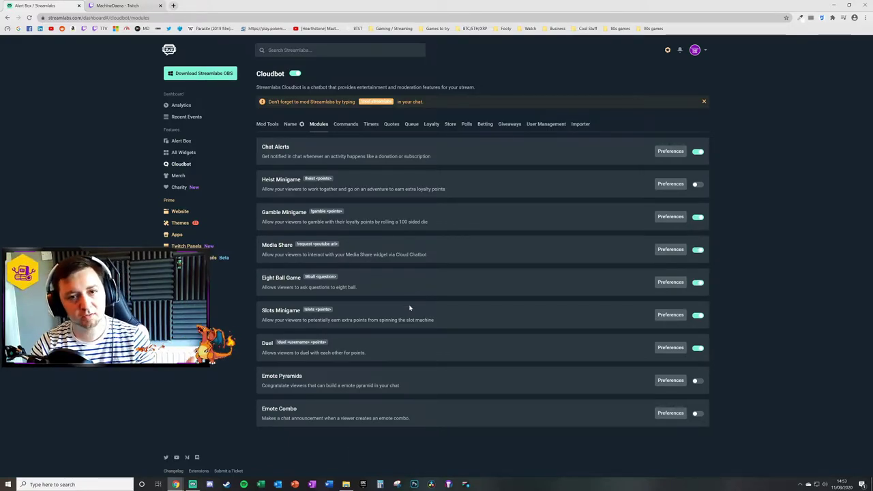
click(432, 124)
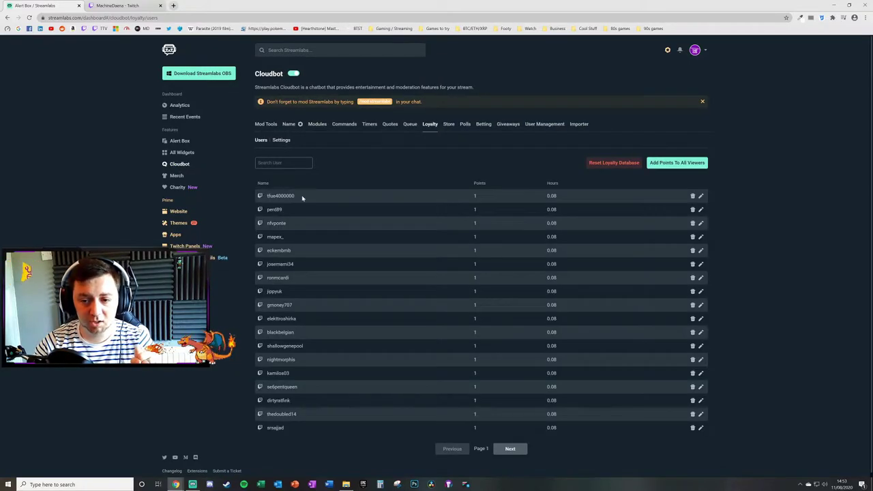
click(701, 196)
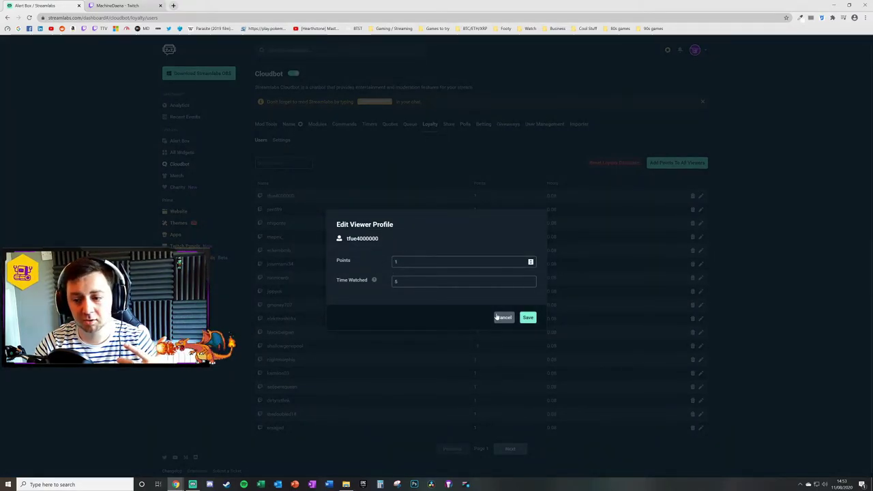
click(503, 318)
Open the Slots Minigame preferences and set the minimum amount to 25
click(318, 123)
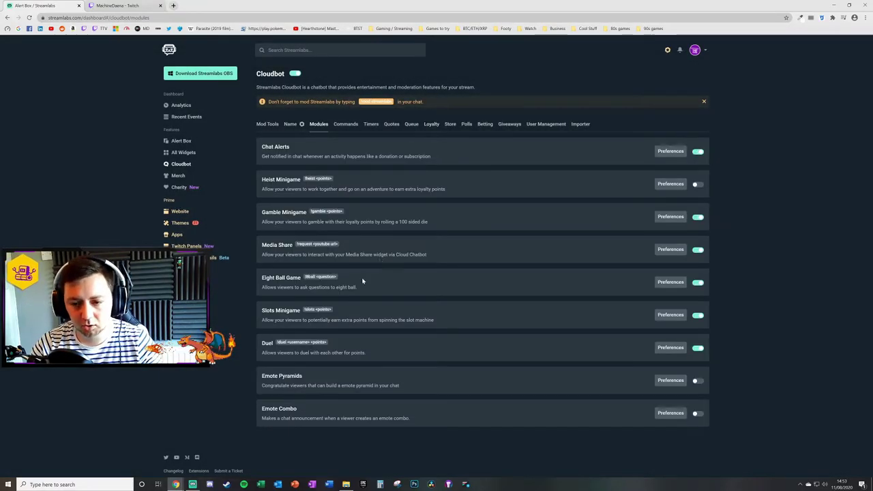
click(669, 315)
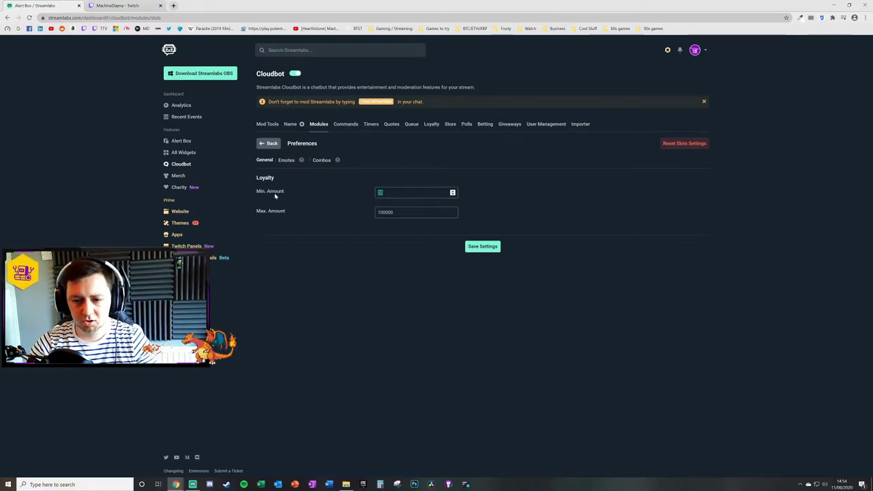
text(25)
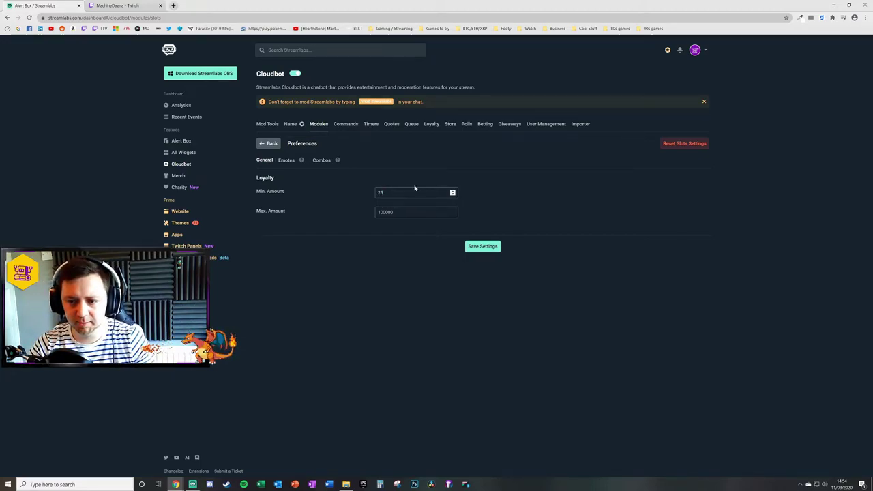
key(Tab)
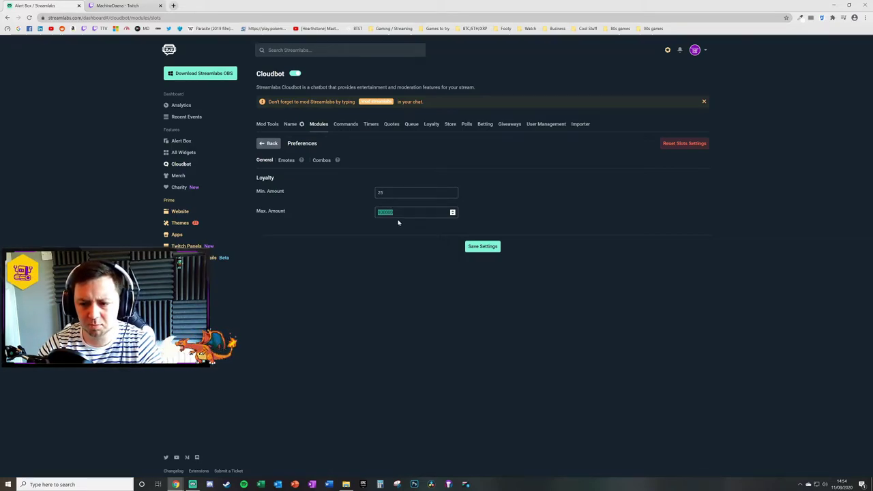
key(Right)
text(0000000)
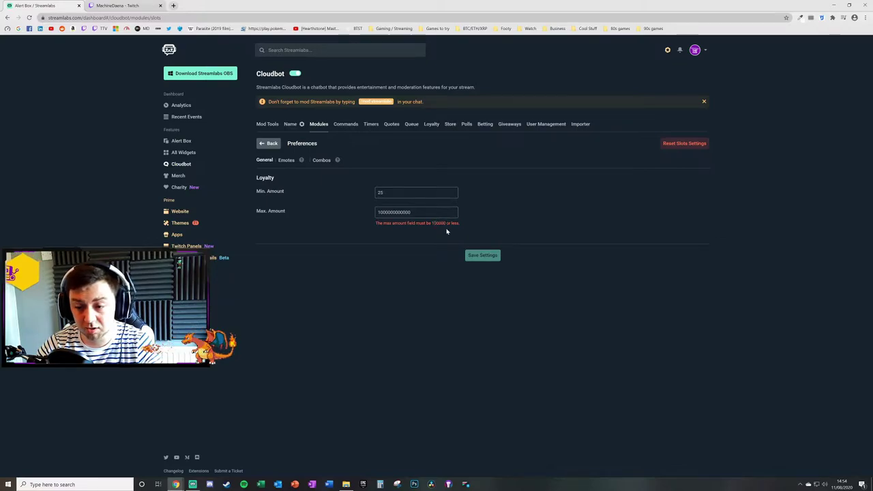
Set the slots maximum amount to 100000 by removing the extra zeros, and save the settings
key(shift+Left)
key(shift+Left)
key(shift+Left)
key(shift+Left)
key(shift+Left)
key(shift+Left)
key(shift+Left)
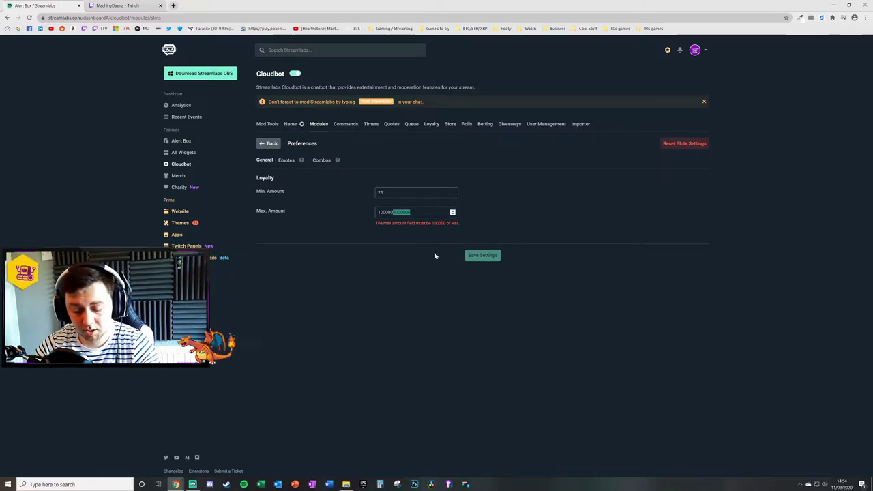
key(BackSpace)
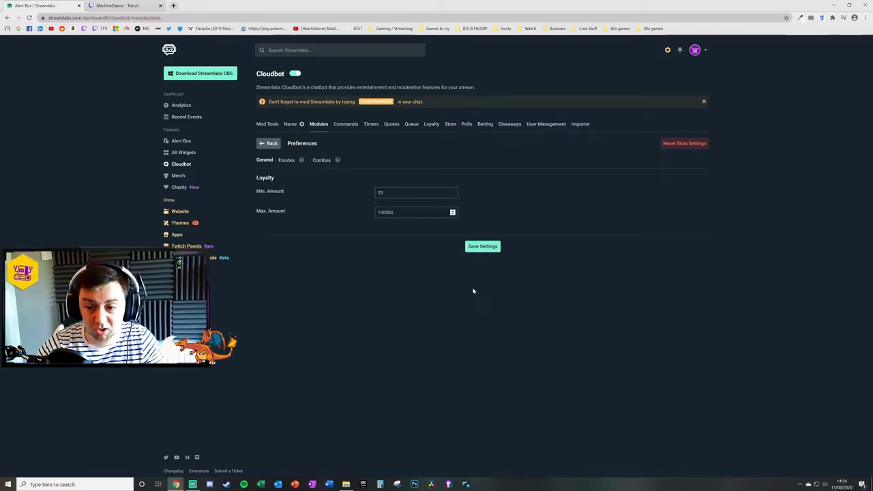
click(473, 249)
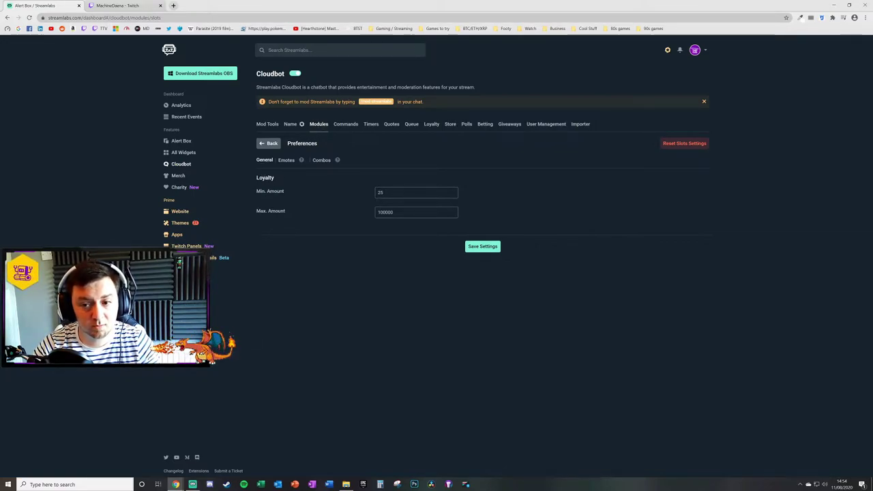
Open the slots emote list and look through the emotes used on the reels
click(289, 160)
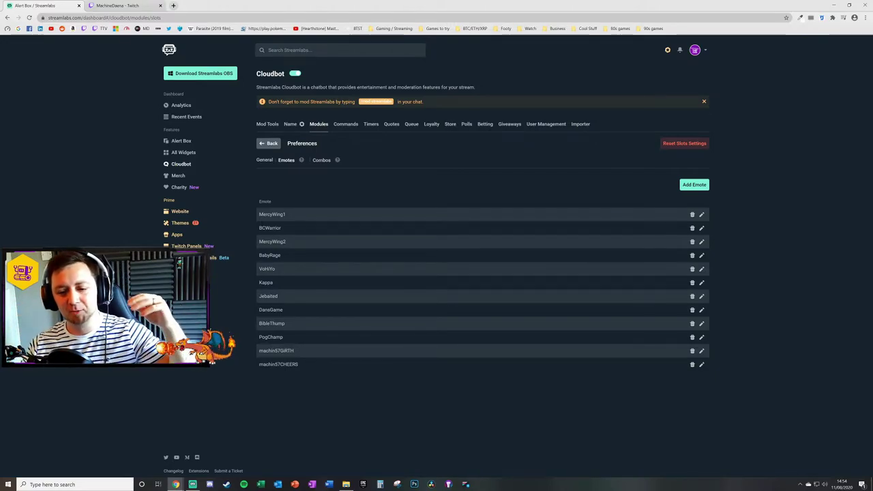
triple_click(260, 214)
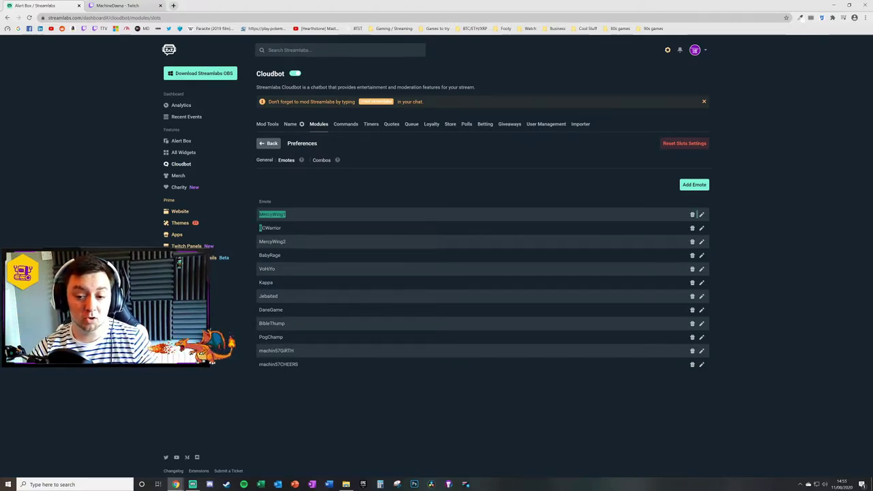
drag(261, 214, 307, 374)
click(307, 374)
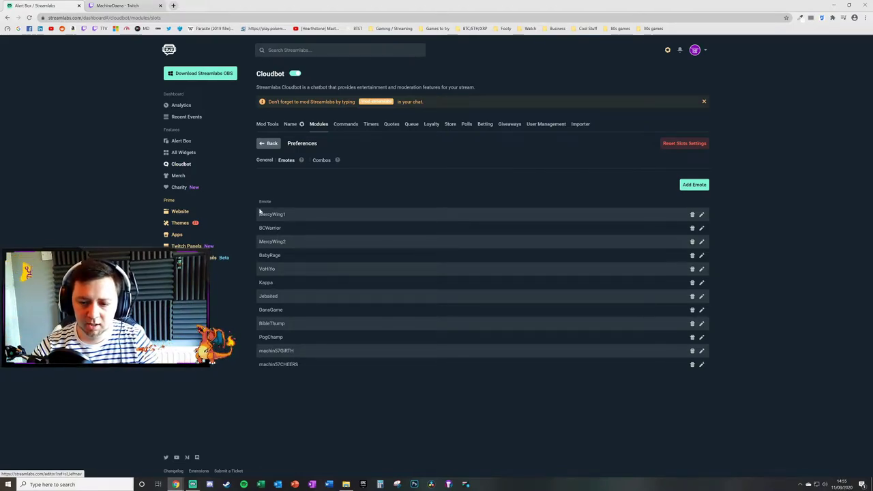
drag(262, 222, 721, 321)
click(389, 420)
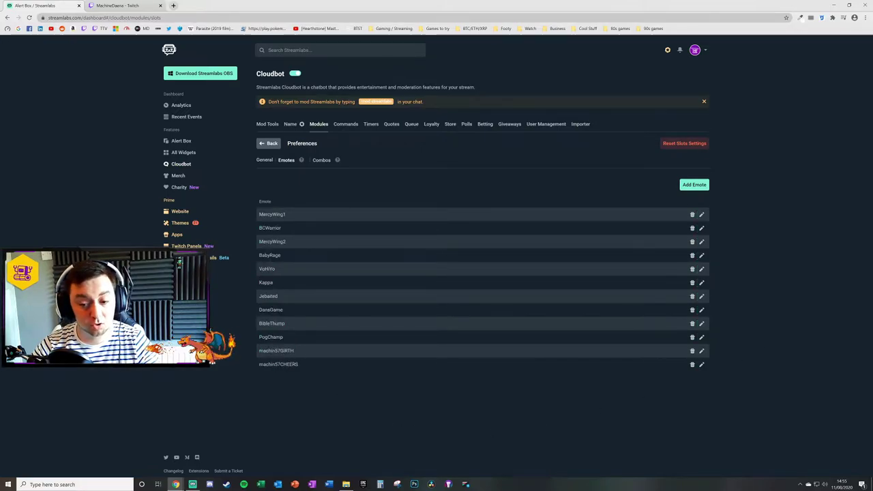
click(694, 184)
text(machin57GRTH)
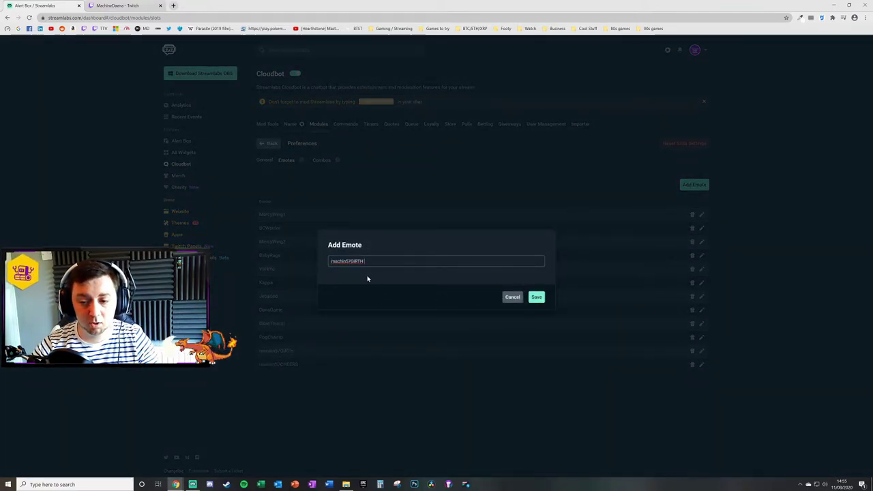
key(ctrl+a)
key(BackSpace)
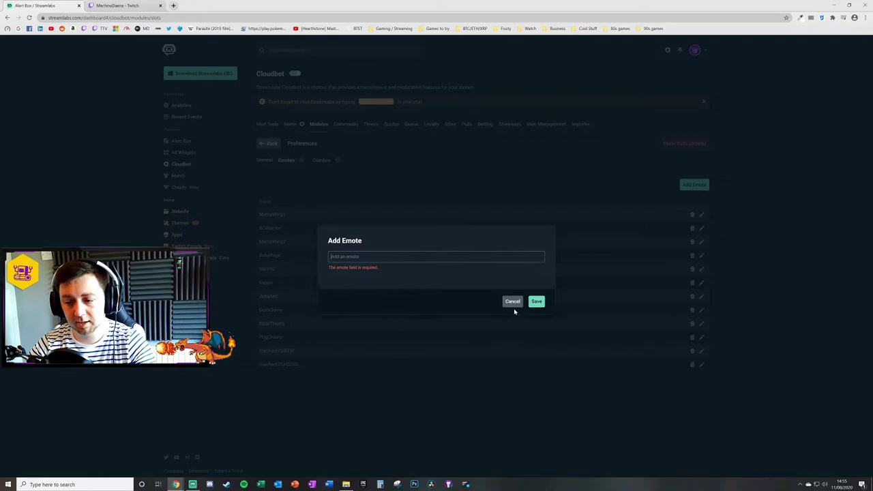
click(513, 298)
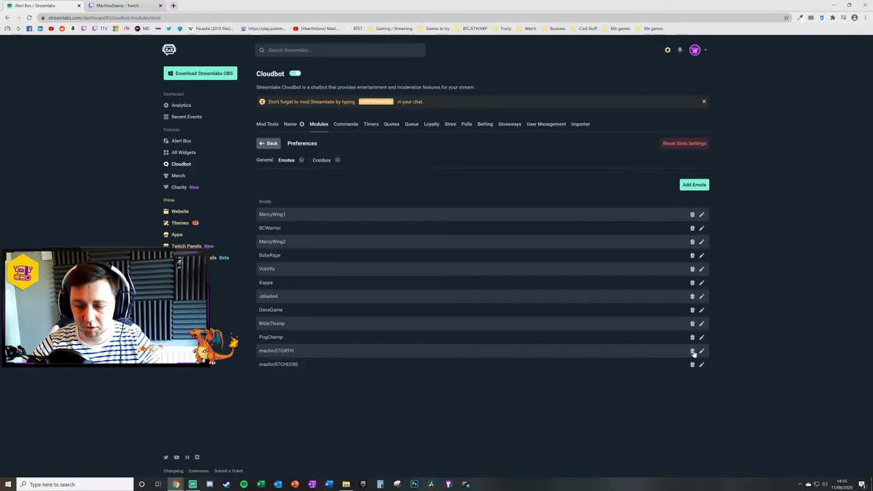
Delete the machin57GIRTH emote from the slots emote list and confirm the removal
click(692, 352)
click(454, 272)
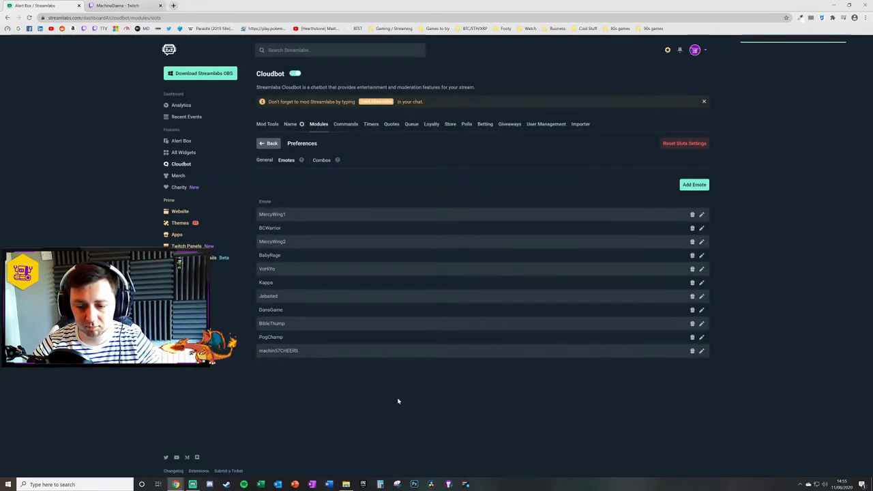
Add machin57GIRTH as an emote to the slots emote list and save it
click(692, 185)
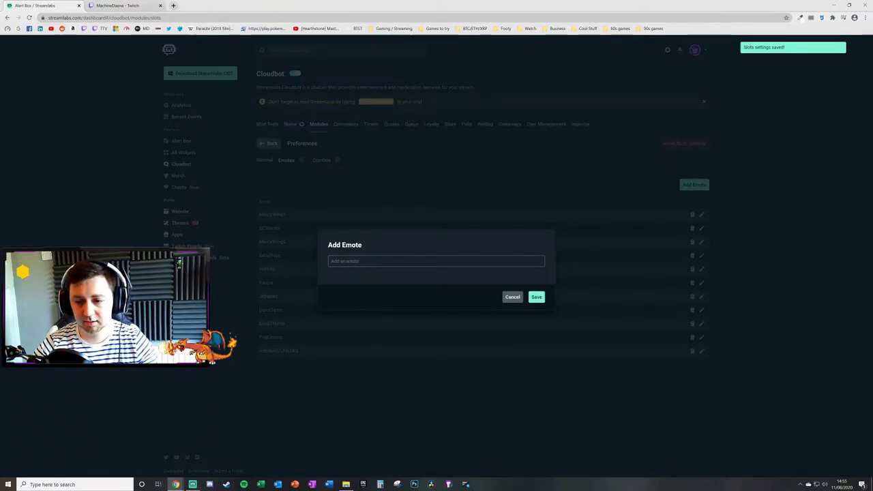
text(machin57GIRTH)
click(536, 297)
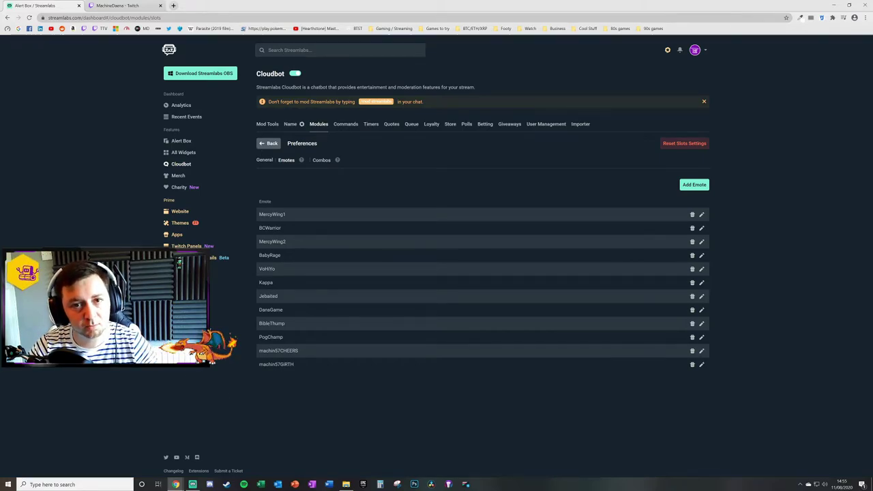
Open the slots combos list and examine the three-of-a-kind machin57GIRTH combo and its multiplier
click(321, 160)
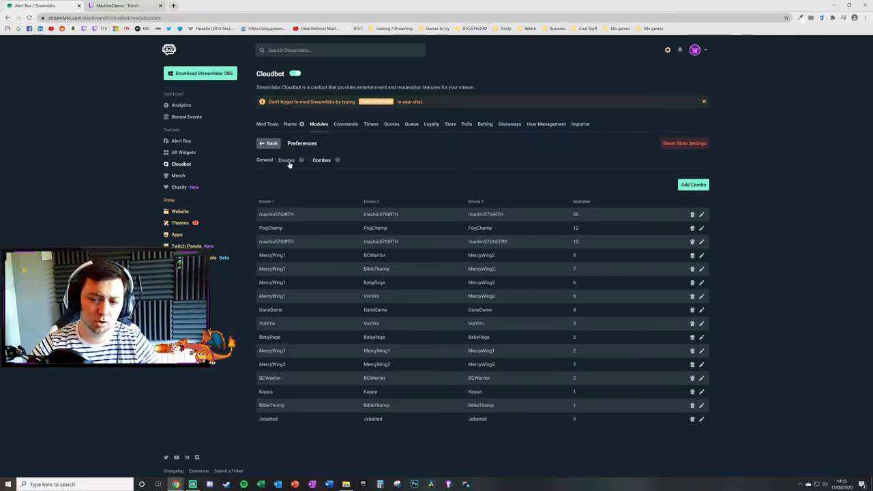
drag(258, 213, 322, 216)
click(261, 212)
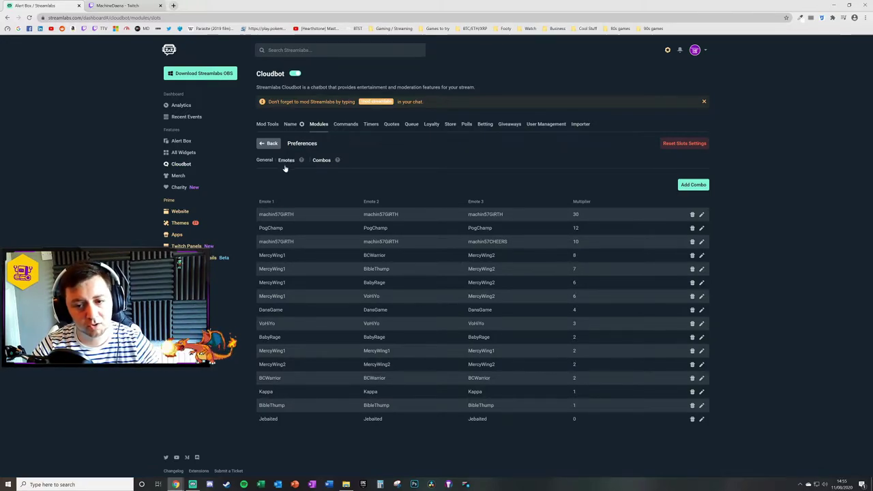
mouse_move(339, 164)
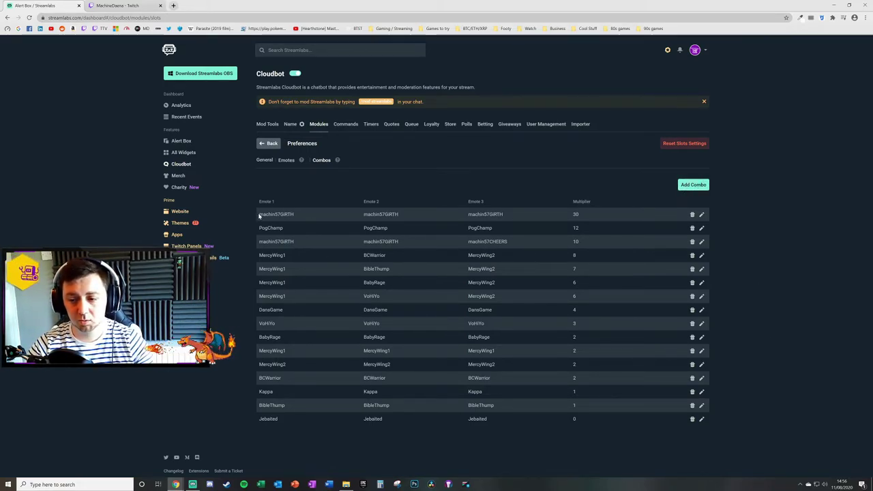
mouse_move(260, 215)
mouse_down()
mouse_move(298, 215)
mouse_move(258, 214)
mouse_up()
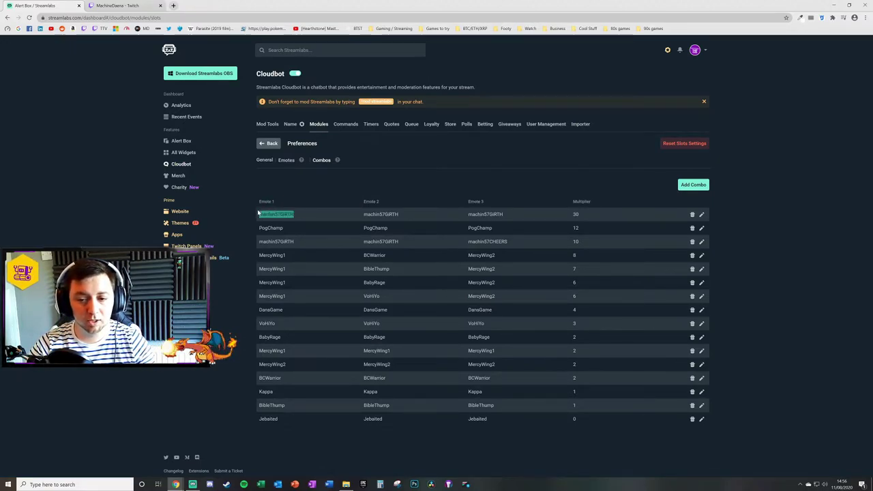
double_click(380, 214)
double_click(485, 214)
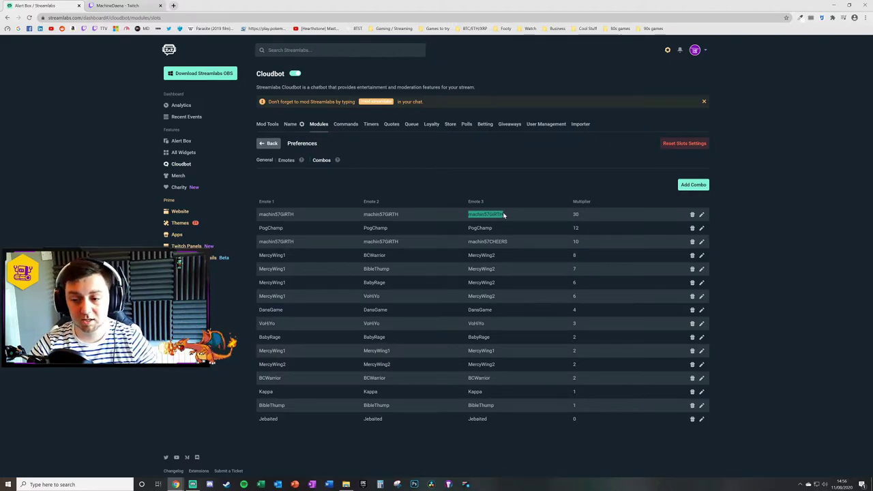
drag(508, 214, 255, 214)
click(565, 227)
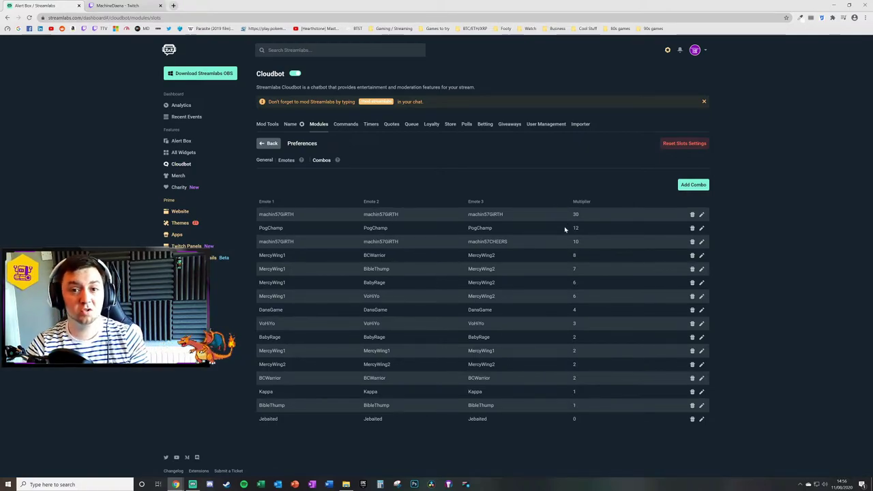
Set the multiplier of the triple machin57GIRTH combo to 25 and save the combo
click(701, 215)
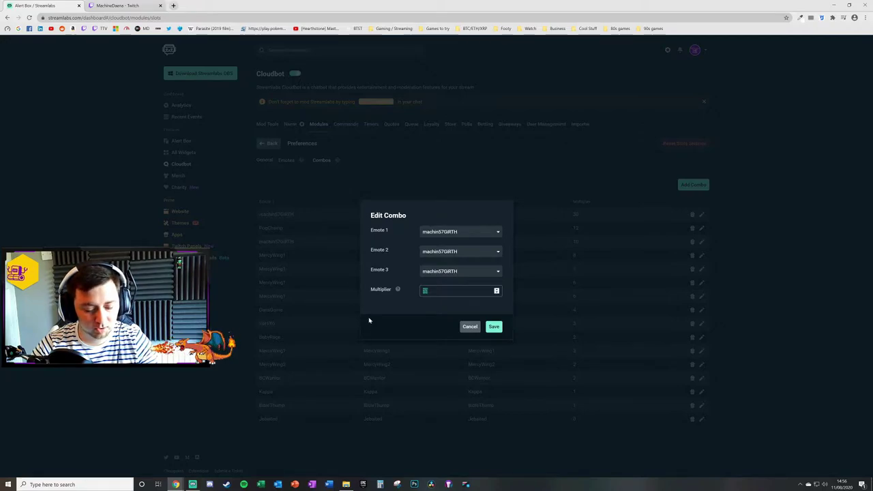
text(25)
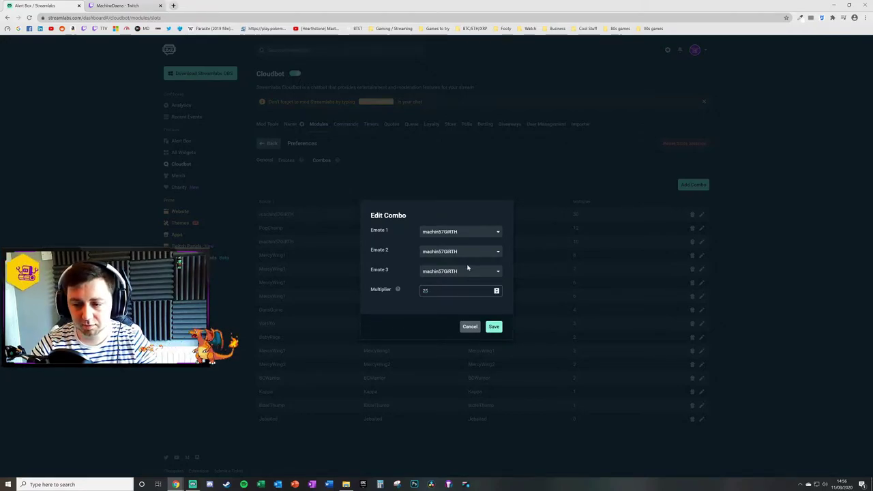
click(468, 270)
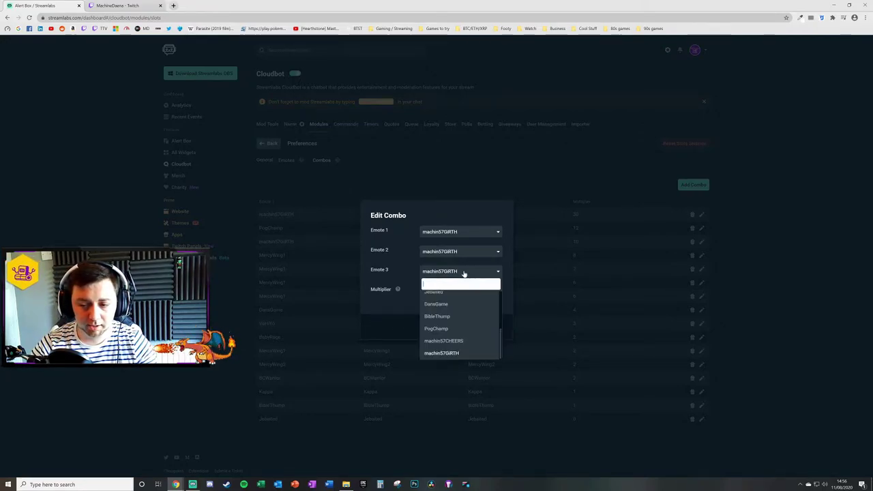
click(445, 340)
click(492, 326)
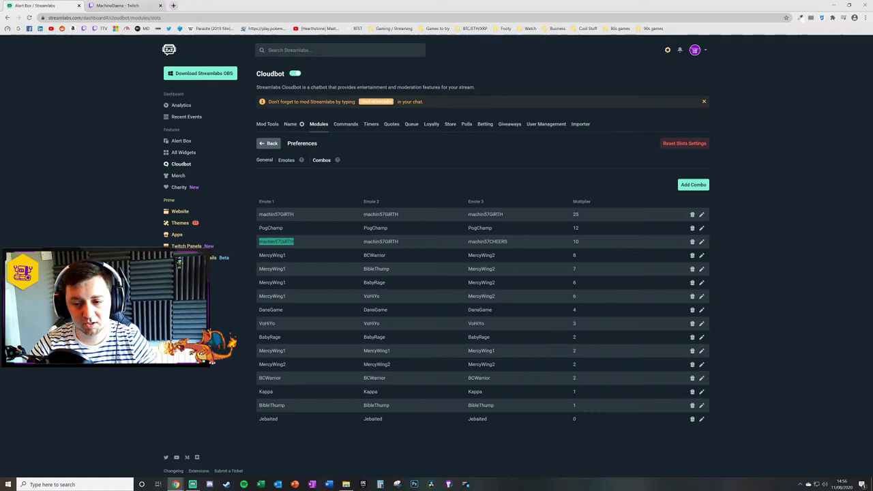
Examine the machin57CHEERS and triple Jebaited combos with their multipliers, and view the new combo form without adding one
double_click(486, 244)
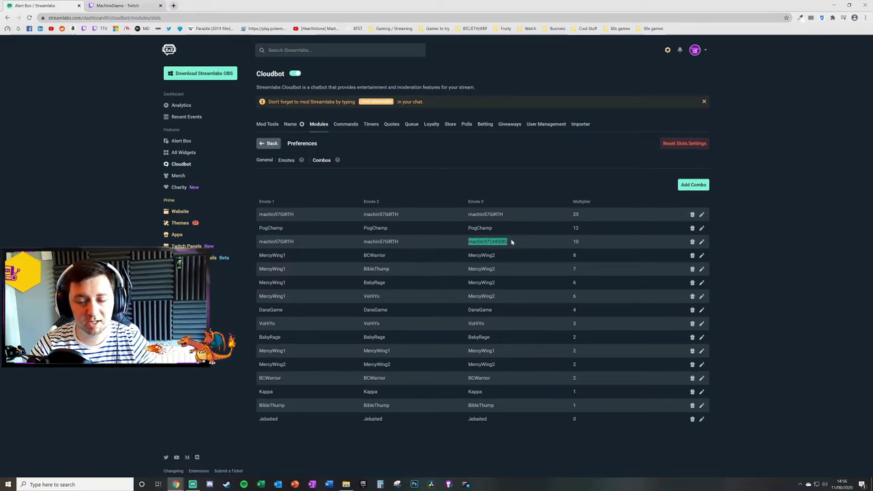
double_click(575, 241)
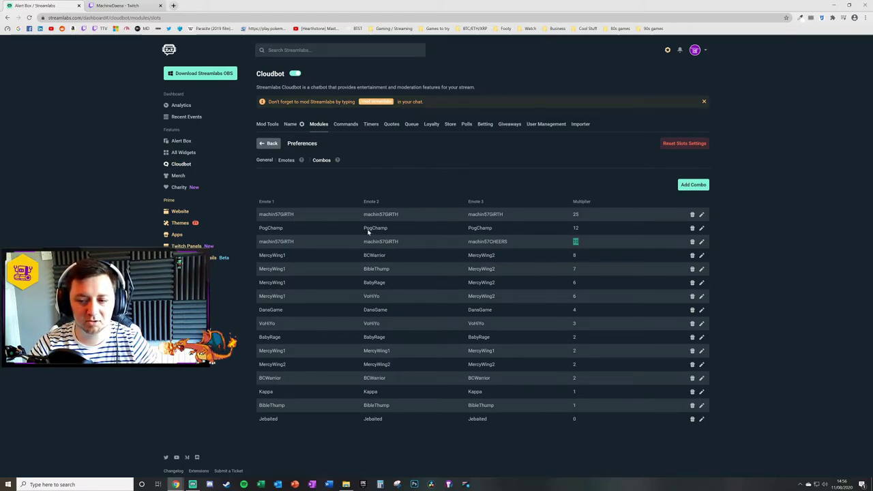
click(576, 242)
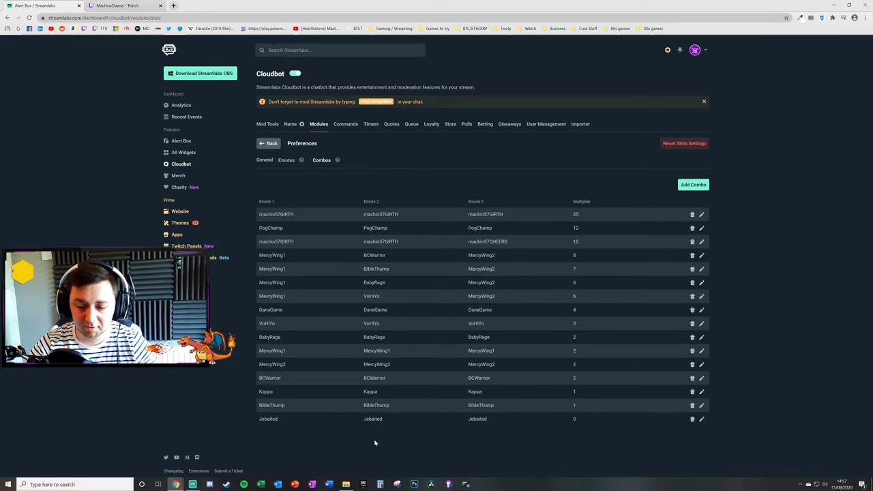
drag(259, 419, 487, 420)
click(490, 424)
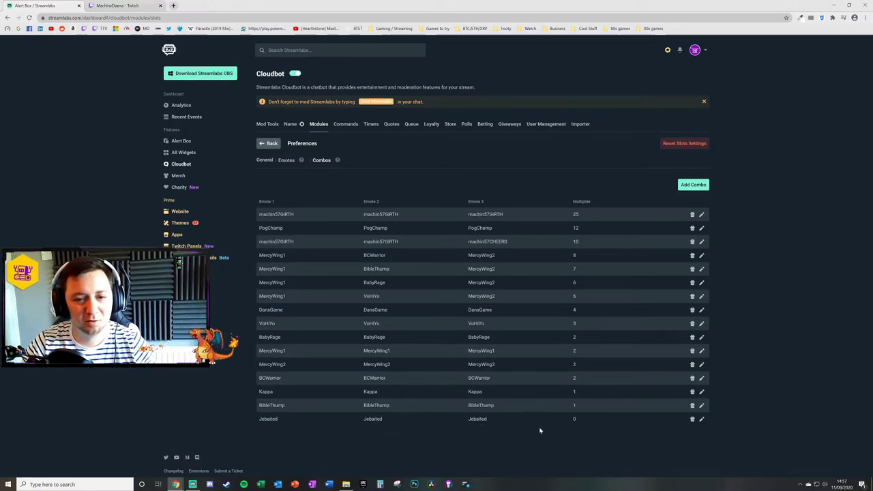
click(574, 422)
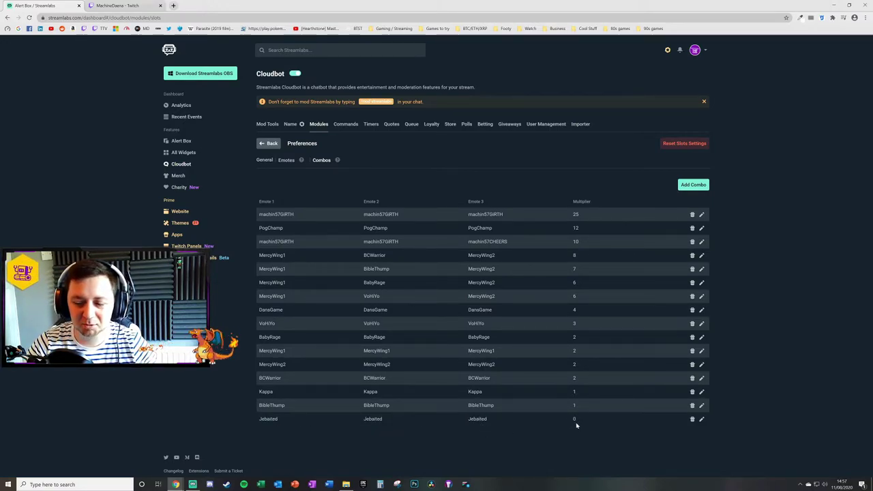
click(692, 187)
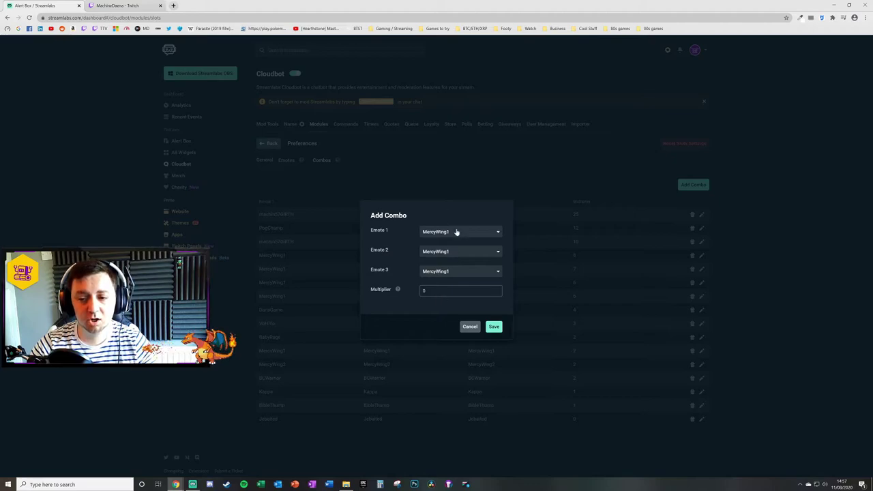
click(469, 327)
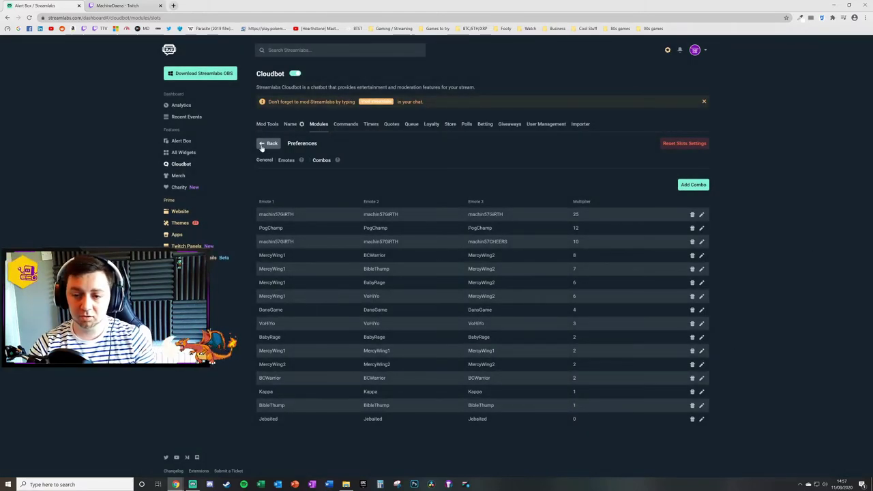
Return to the Cloudbot modules list and review the Slots Minigame entry and its chat command syntax
click(268, 143)
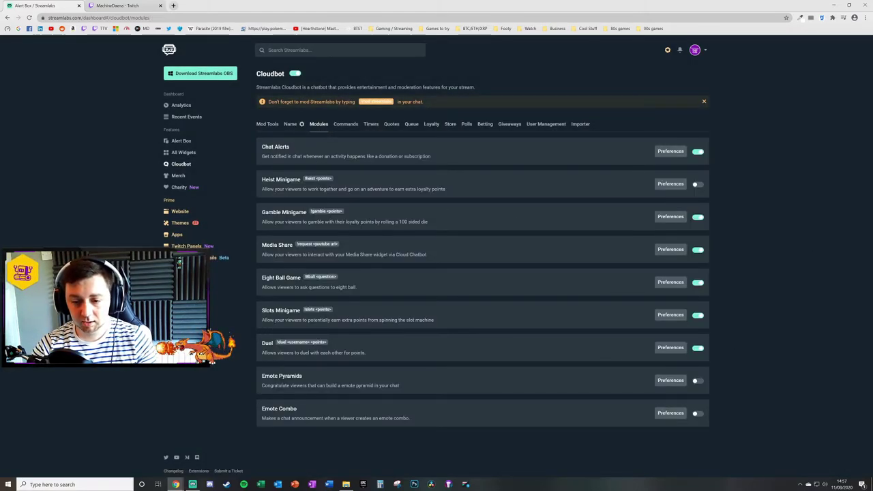
drag(266, 310, 290, 311)
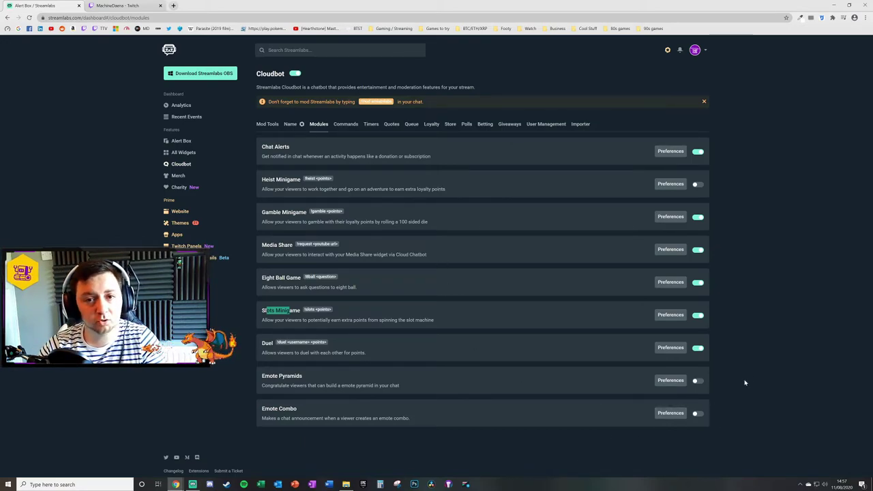
click(795, 359)
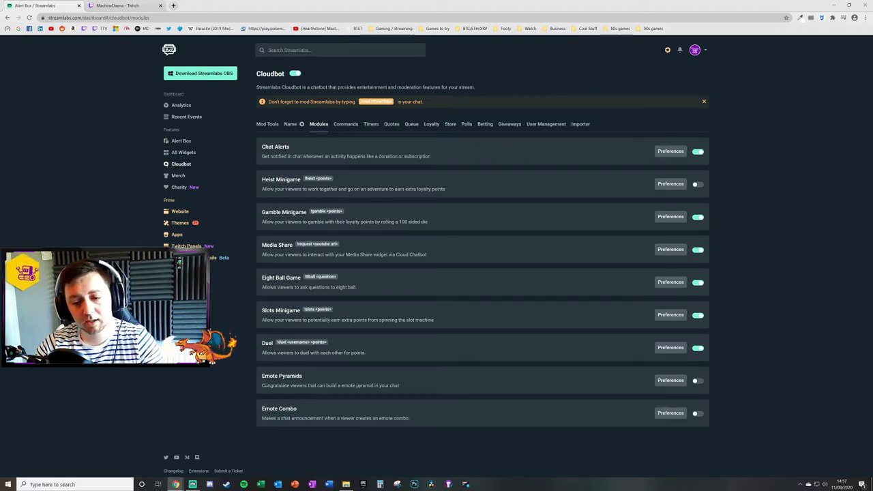
drag(303, 310, 340, 312)
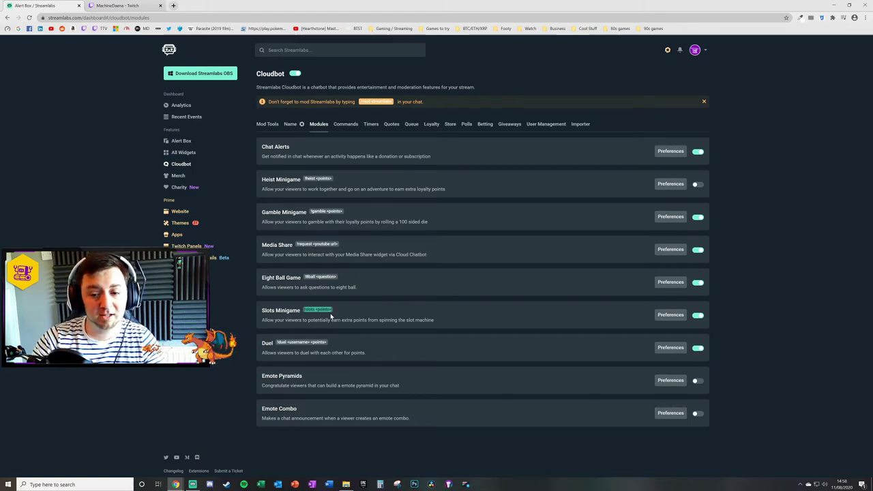
click(304, 310)
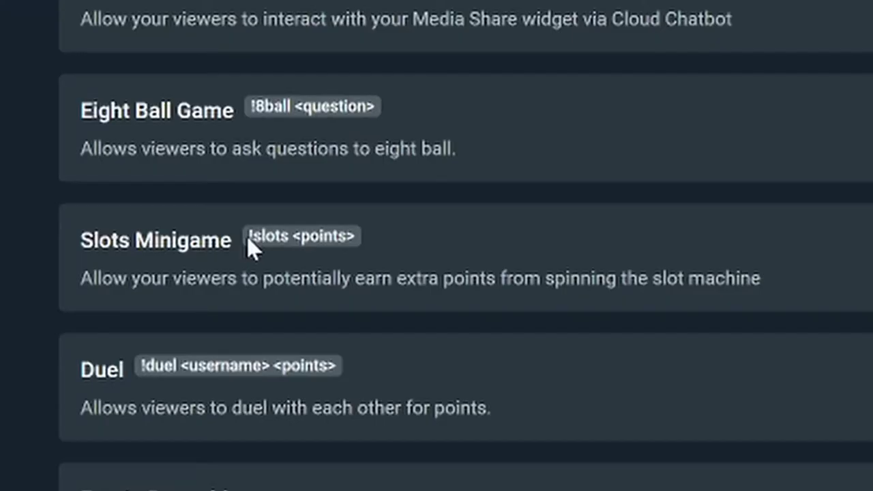
drag(304, 310, 312, 310)
drag(280, 236, 355, 236)
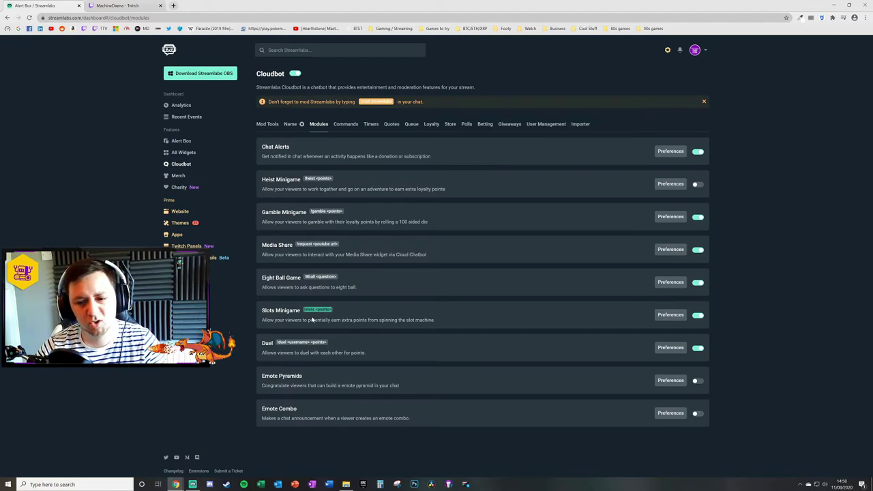
Open the default Cloudbot commands and find the !slots command and its description in the Slots section
click(345, 124)
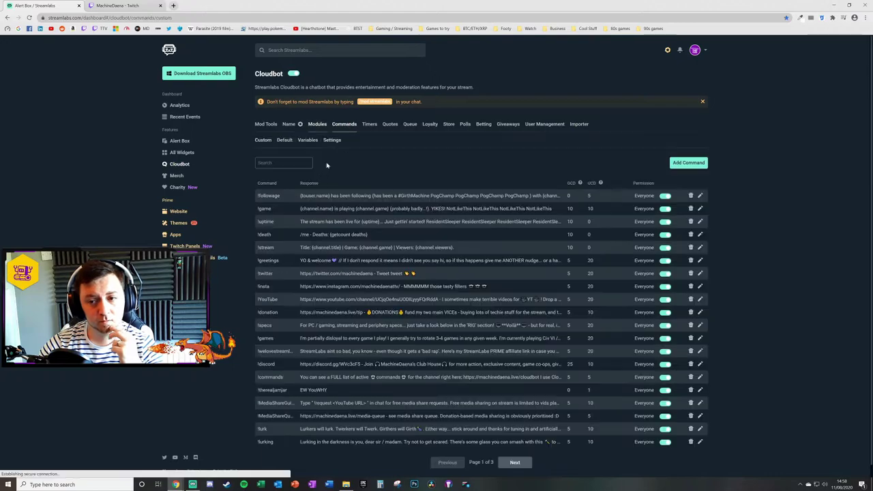
click(285, 140)
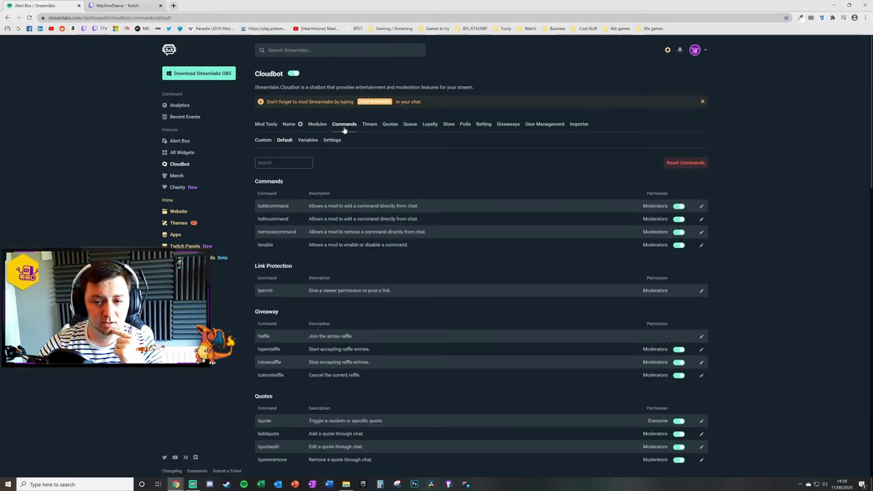
scroll(341, 243, down, 7)
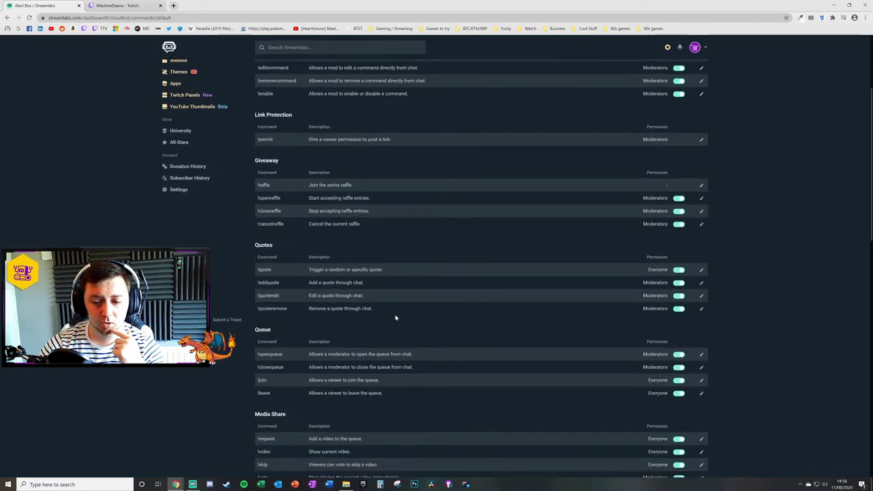
scroll(349, 279, down, 5)
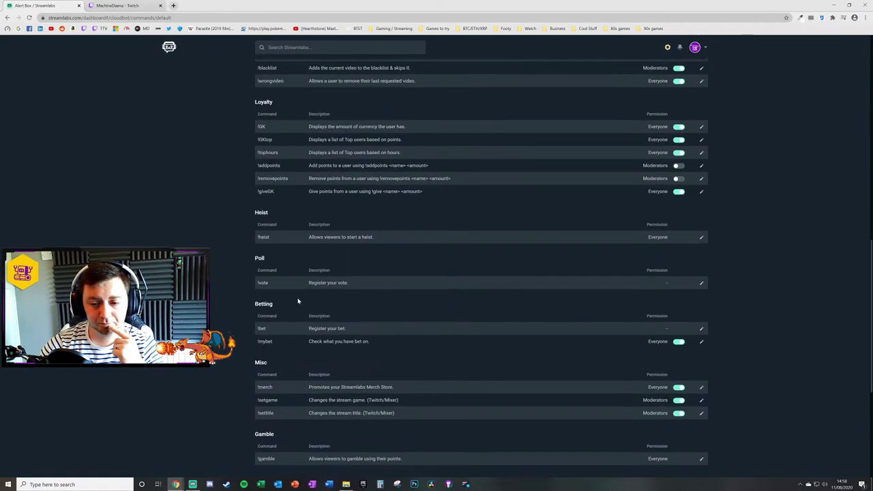
scroll(282, 269, down, 1)
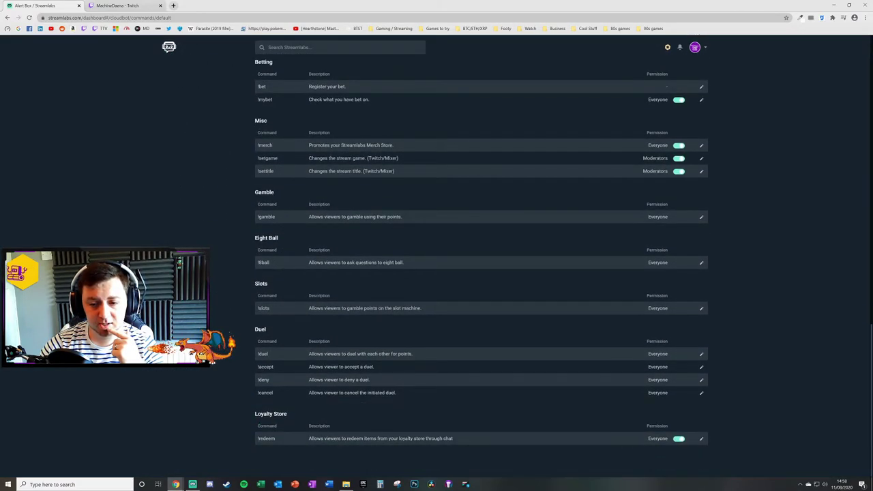
drag(282, 271, 257, 309)
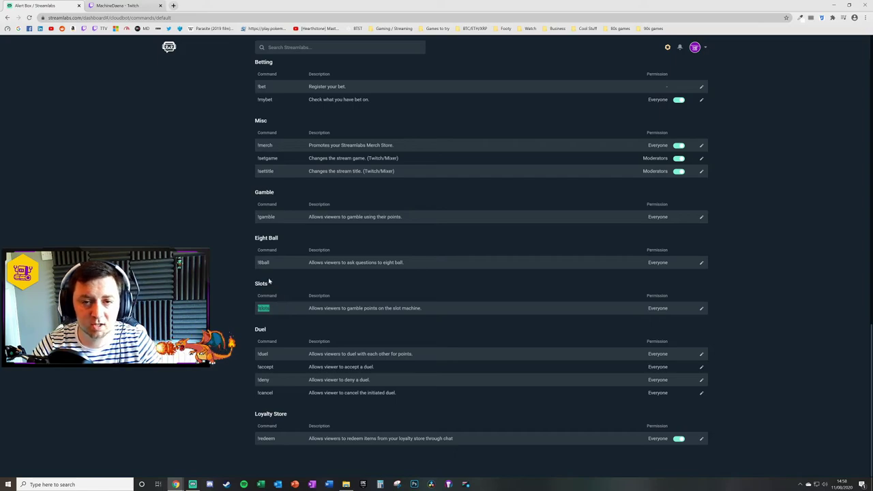
drag(311, 309, 428, 306)
click(575, 327)
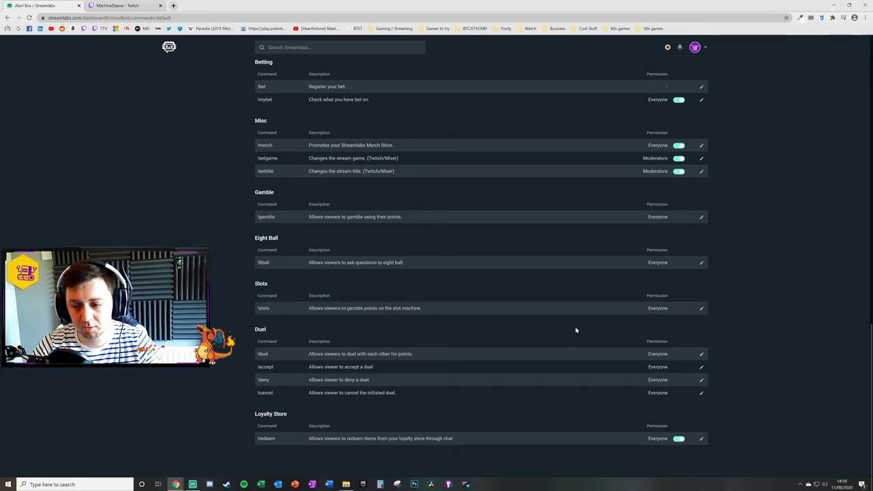
Open the !slots default command for editing and review its permission groups and reply options, keeping the reply in Chat
click(701, 308)
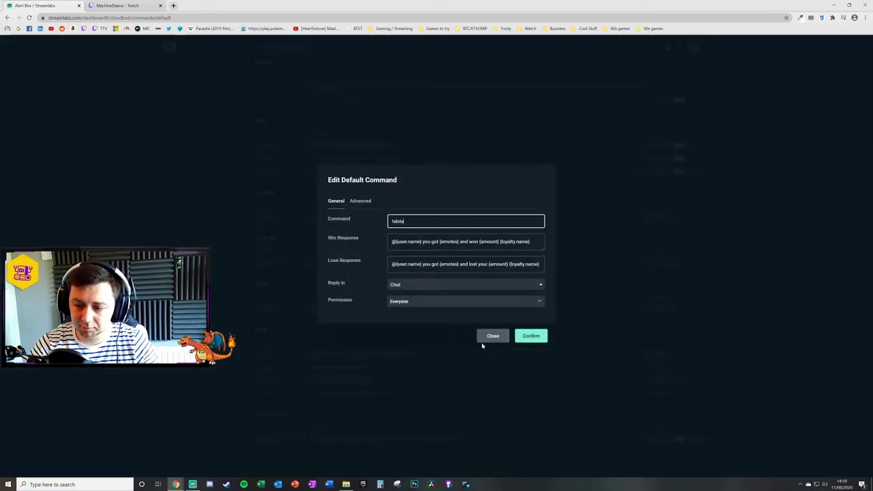
click(416, 305)
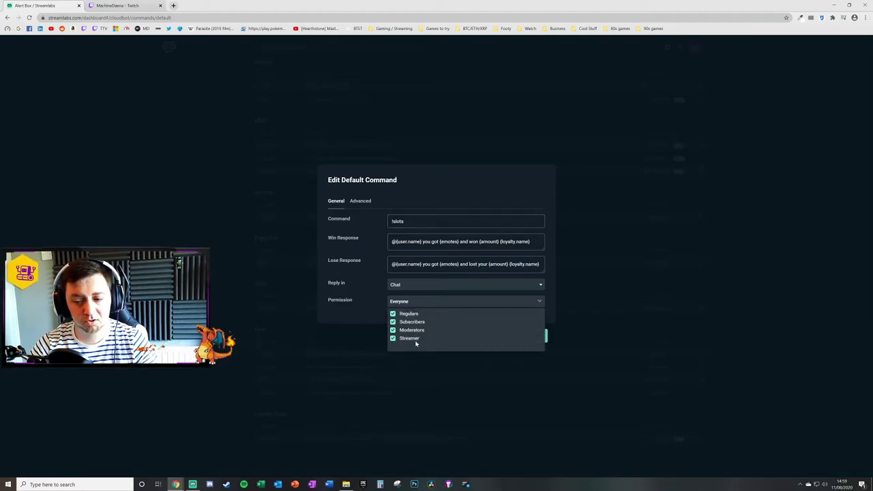
click(365, 323)
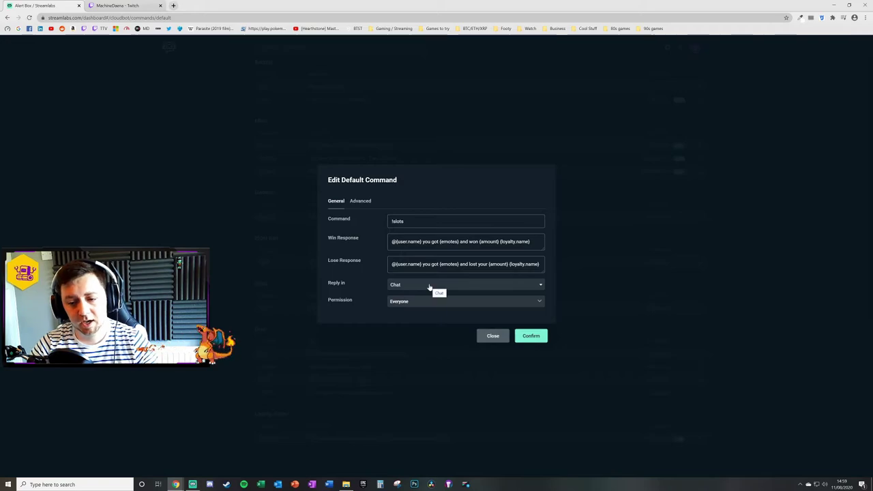
click(428, 287)
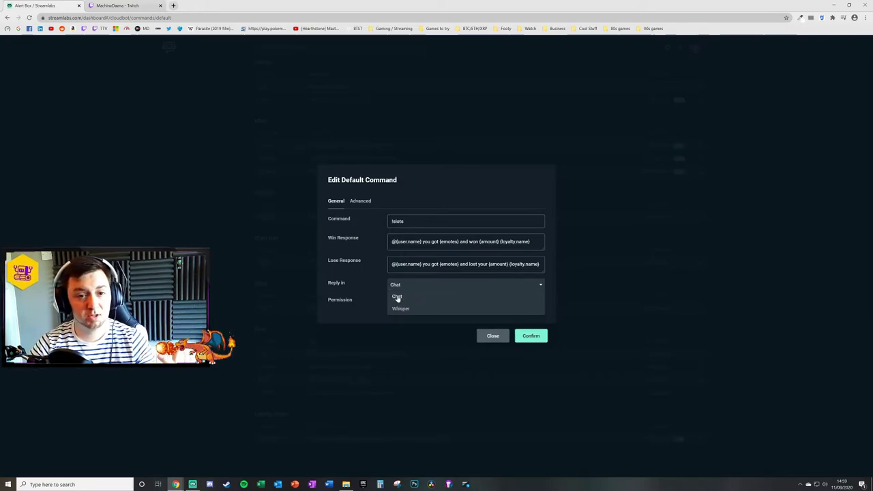
click(404, 296)
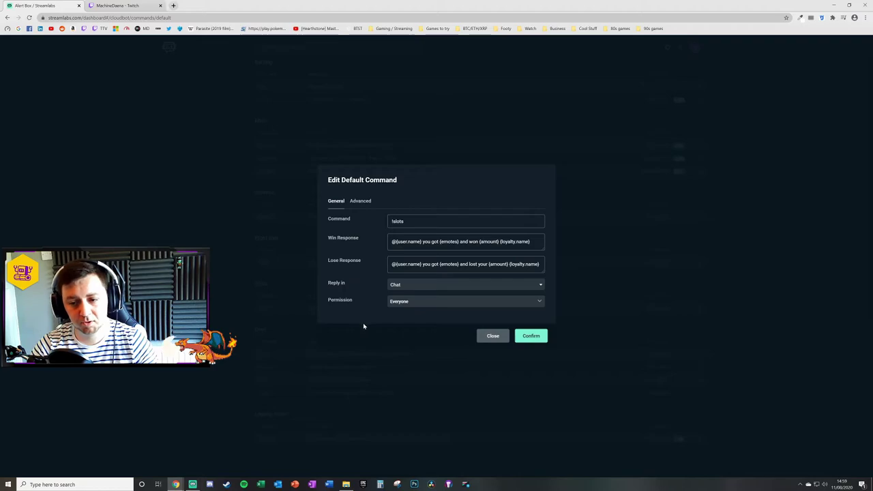
Examine the user name, emotes, amount and loyalty name variables in the !slots win response, and close the command without saving
click(407, 245)
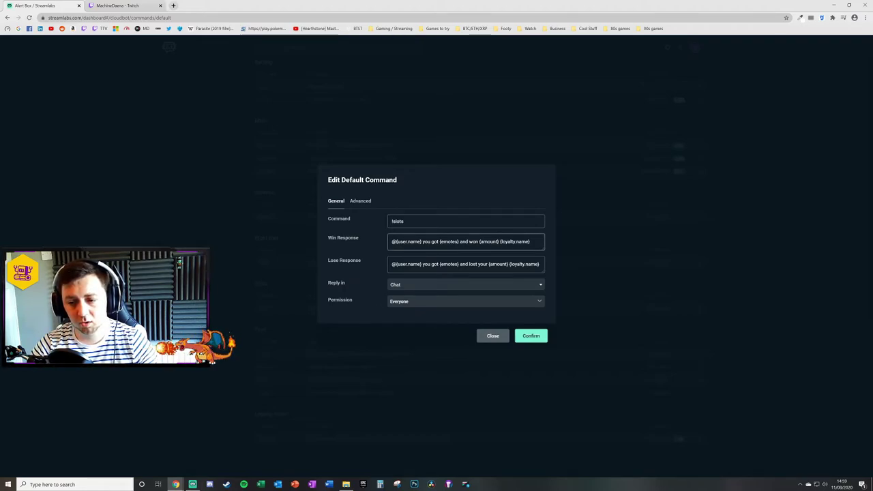
drag(392, 241, 413, 241)
click(422, 241)
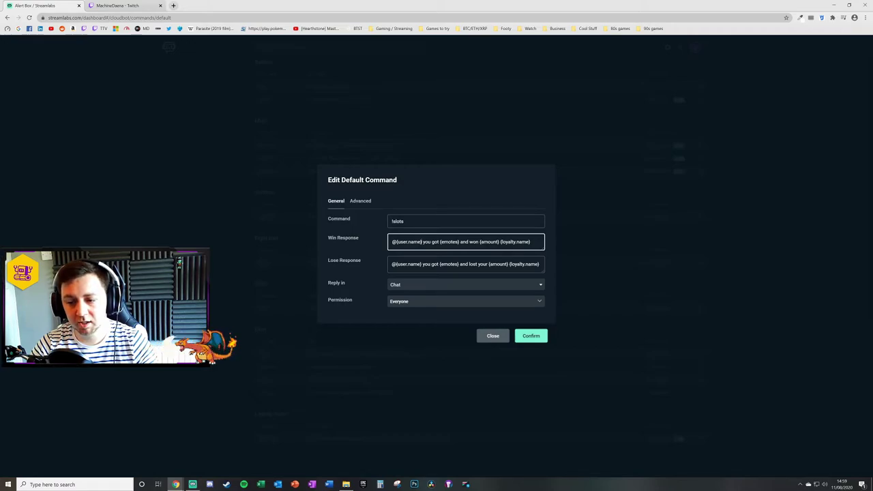
key(ctrl+shift+Right)
key(ctrl+shift+Right)
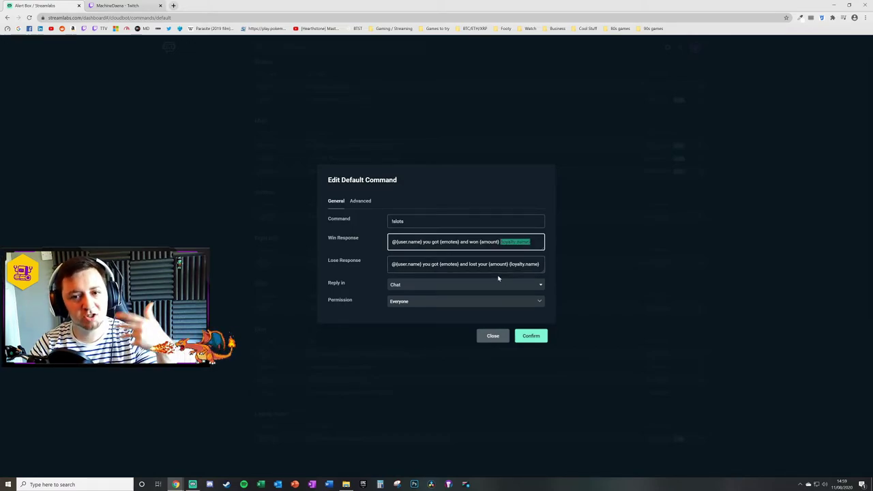
click(492, 336)
Look up the loyalty name in the Cloudbot loyalty settings
scroll(427, 157, up, 10)
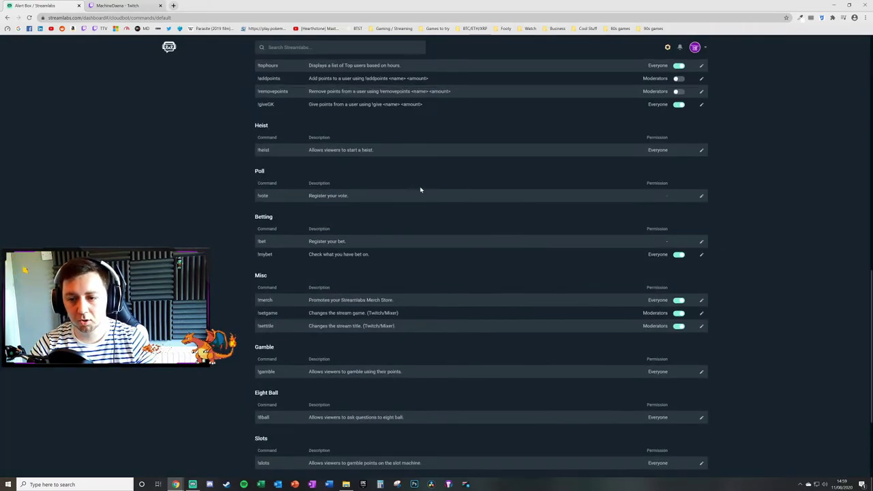
scroll(423, 102, up, 5)
click(431, 123)
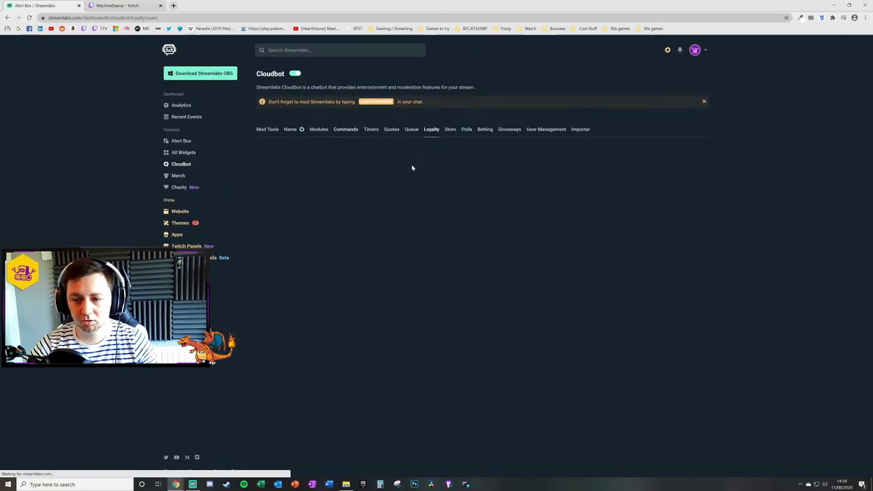
click(283, 140)
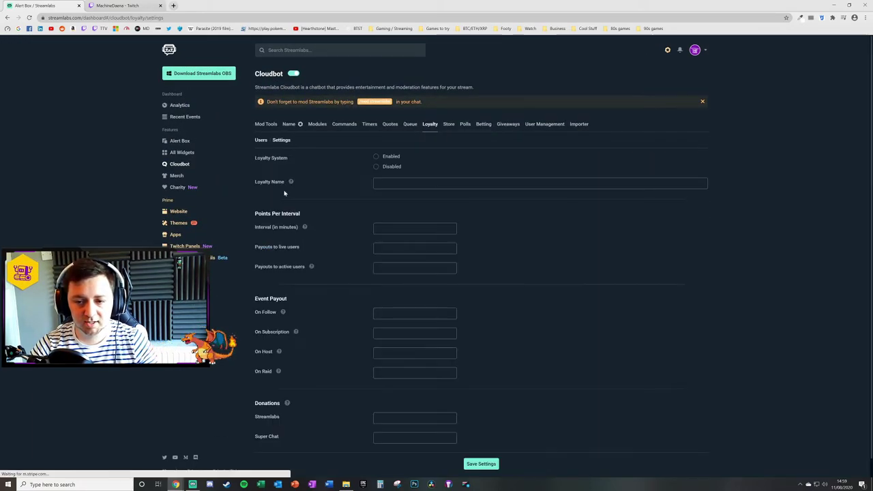
triple_click(399, 183)
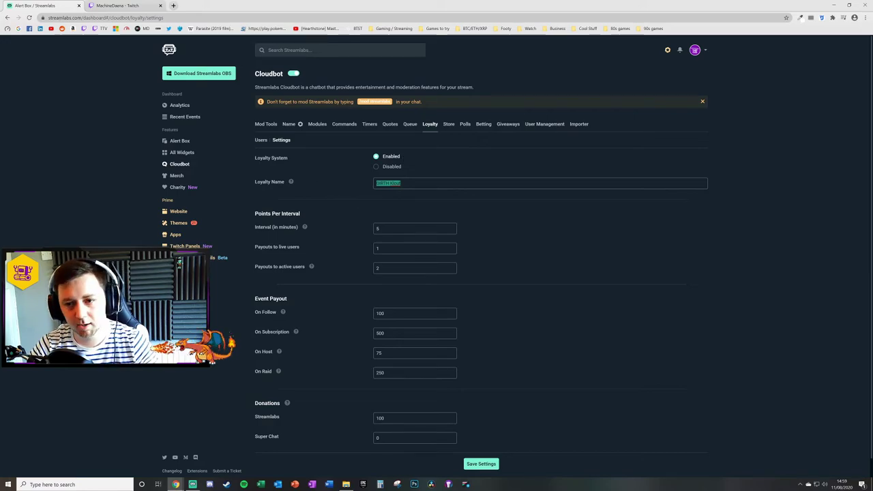
Return to the default Cloudbot commands and reopen the !slots command for editing
click(344, 124)
click(284, 140)
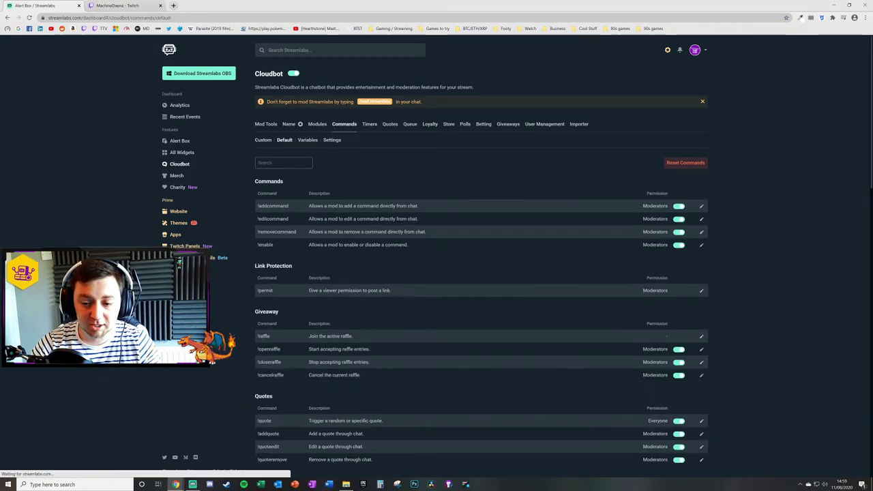
scroll(280, 296, down, 15)
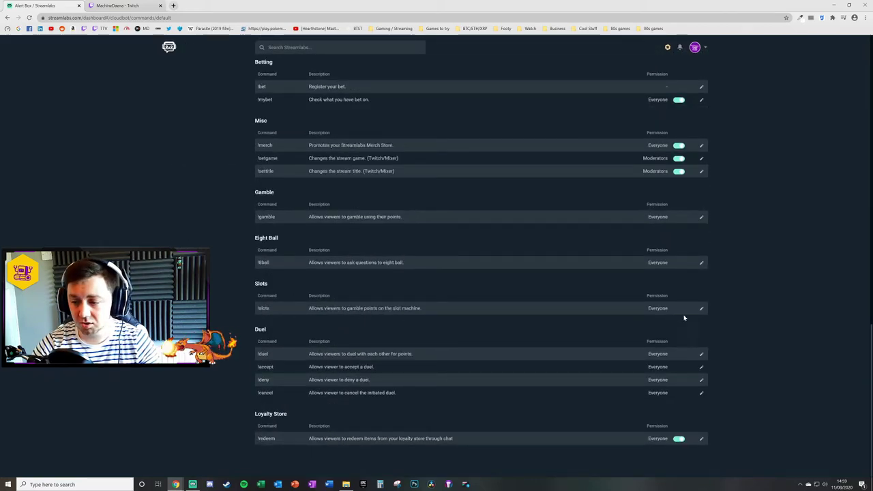
click(701, 308)
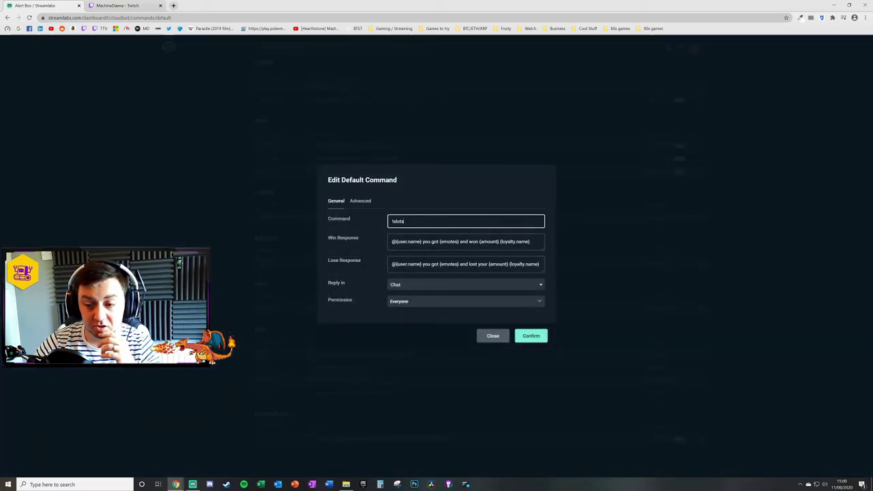
Try out !slotsroll as the command name and restore it to !slots
click(406, 221)
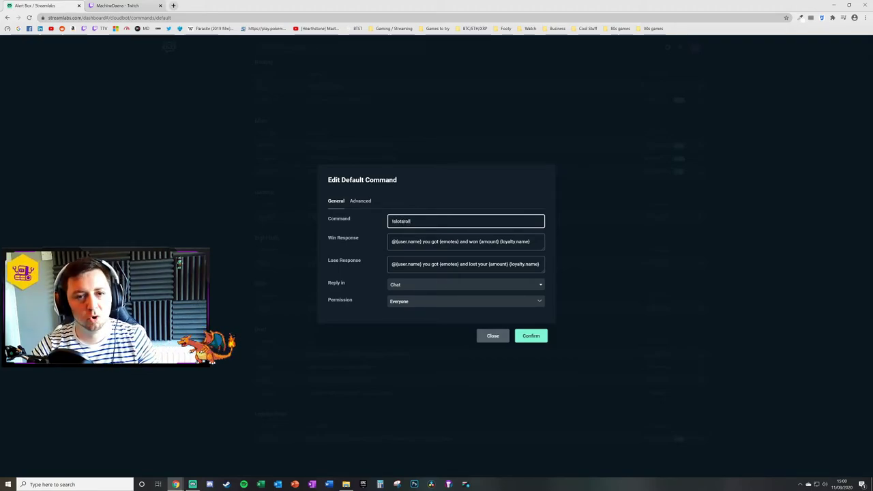
key(BackSpace)
key(BackSpace)
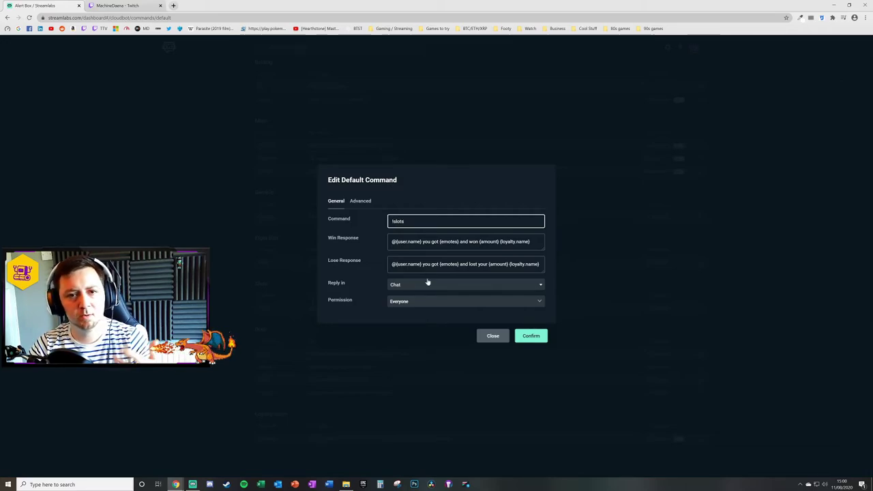
key(ctrl+a)
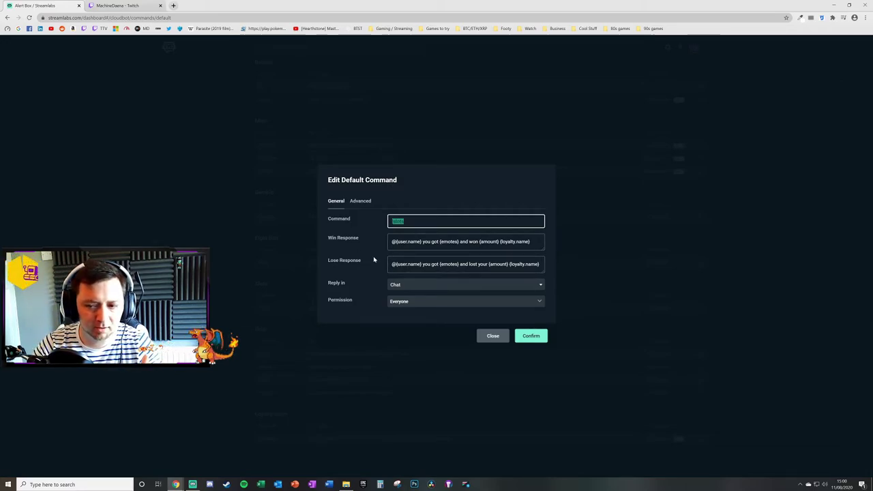
Examine the global cooldown, user cooldown and alias in the !slots command's advanced settings, and close it without saving
click(361, 202)
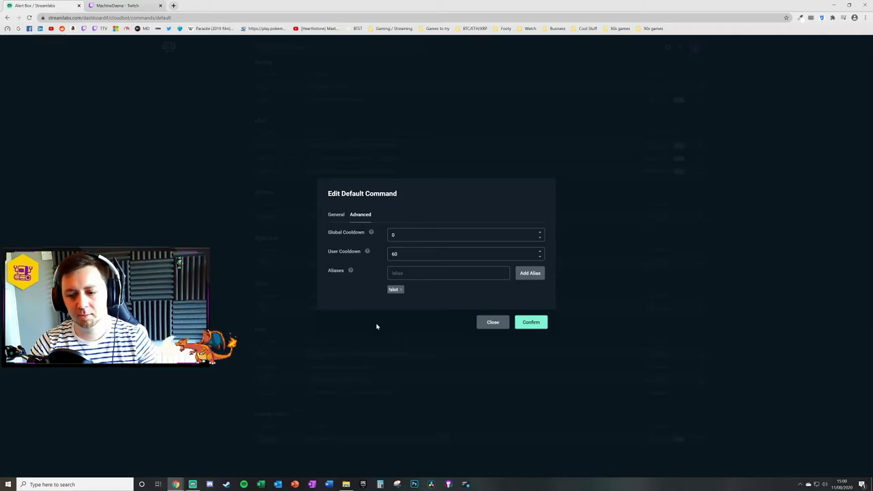
double_click(412, 236)
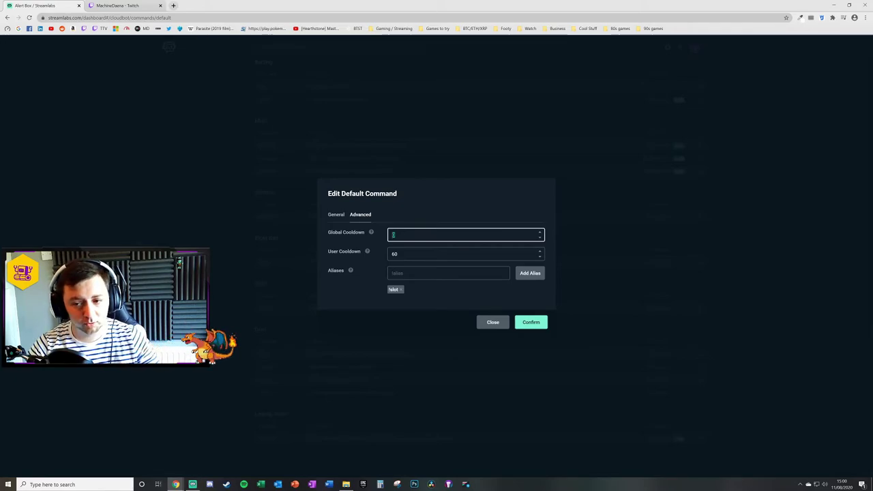
key(Tab)
mouse_move(369, 252)
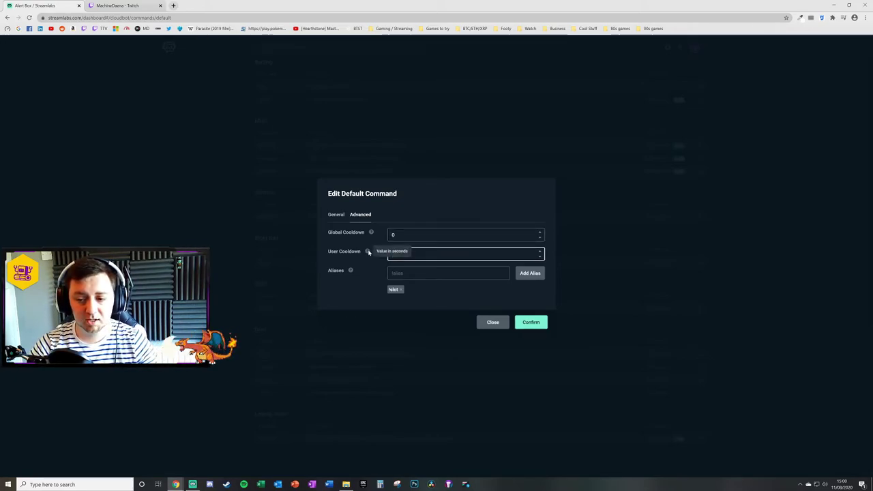
click(395, 234)
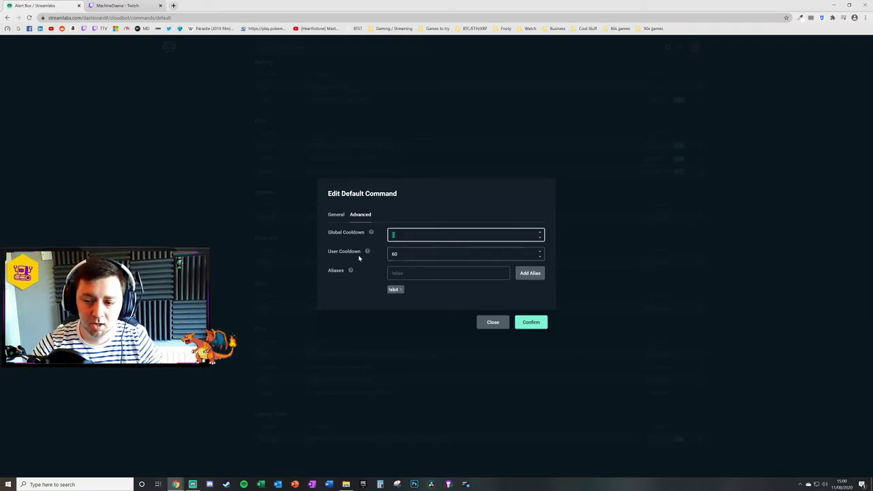
mouse_move(367, 252)
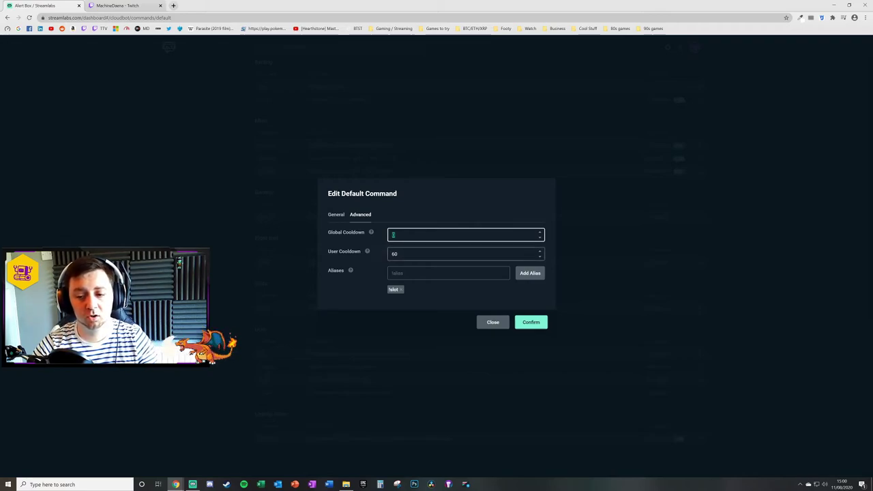
key(Tab)
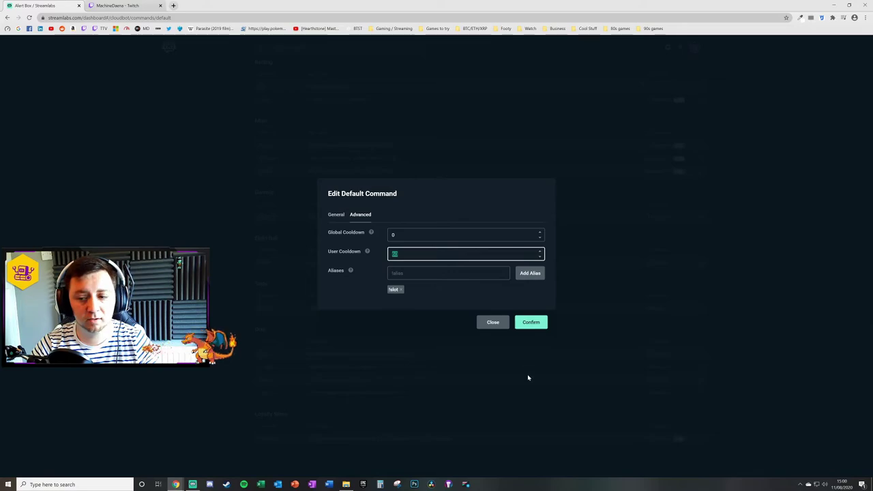
click(493, 322)
Find the channel owner's account among the loyalty users, set its points to 501 and save the viewer profile
scroll(363, 311, up, 2)
scroll(363, 311, up, 10)
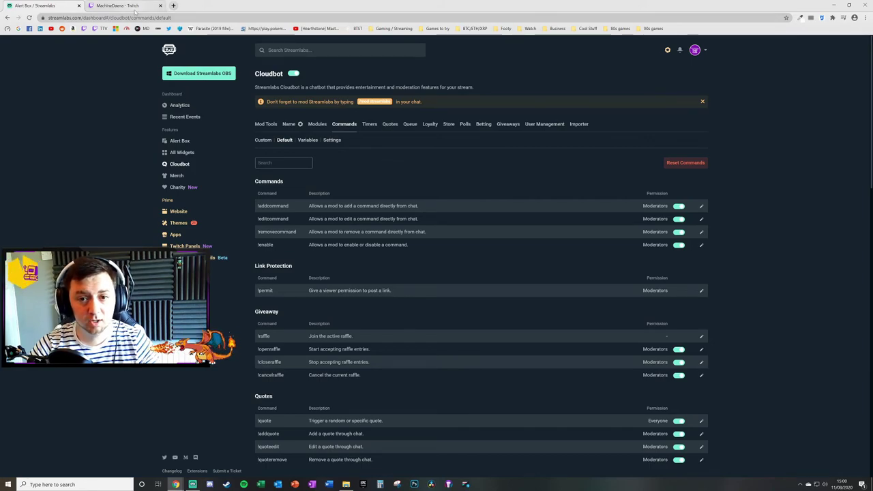
click(430, 124)
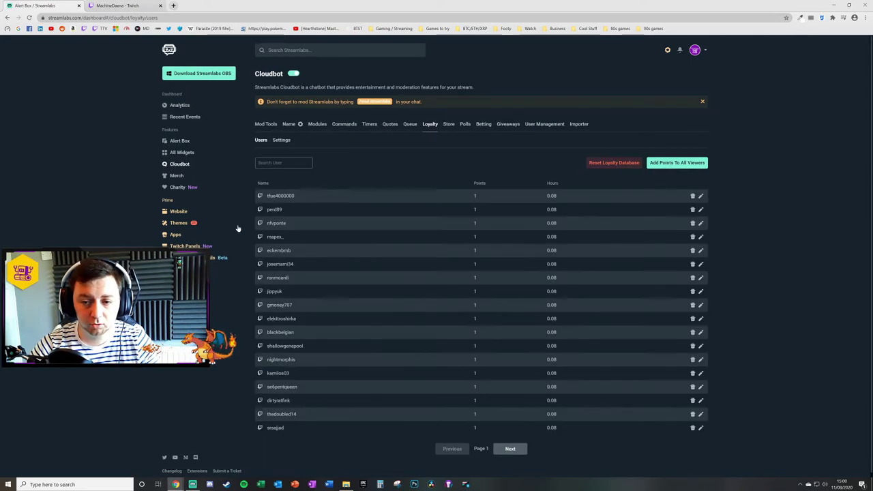
text(machinedaena)
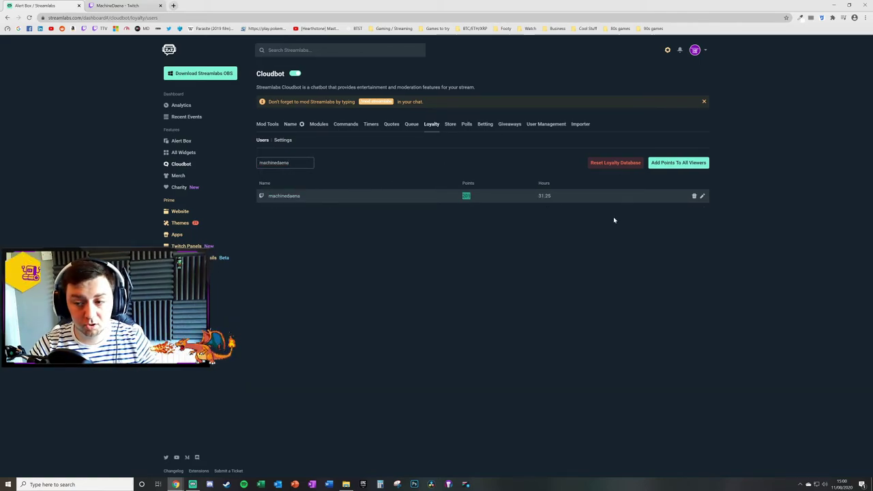
click(702, 196)
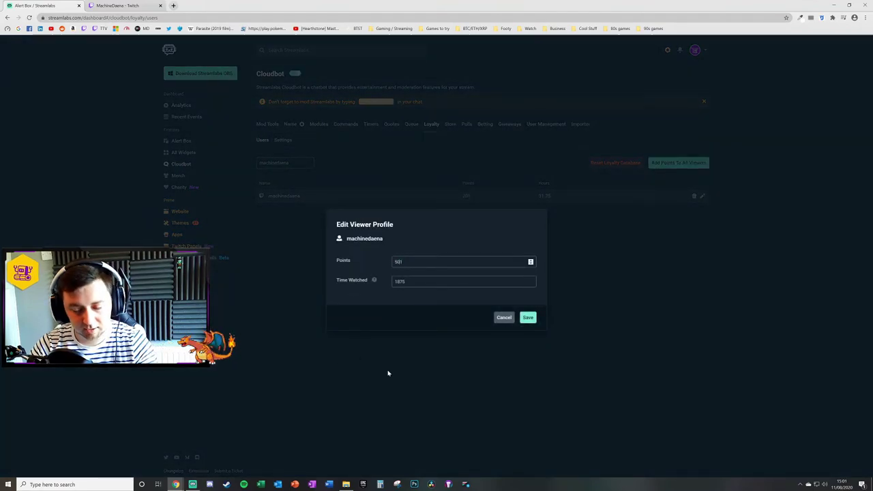
click(528, 318)
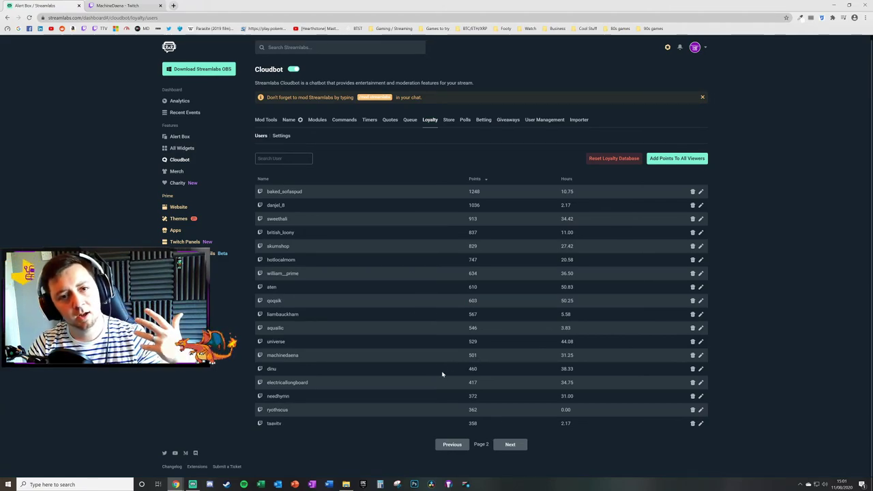
Switch to the channel's Twitch page and test the slots game by sending !slot 50 and !slots 100 in the stream chat
click(320, 120)
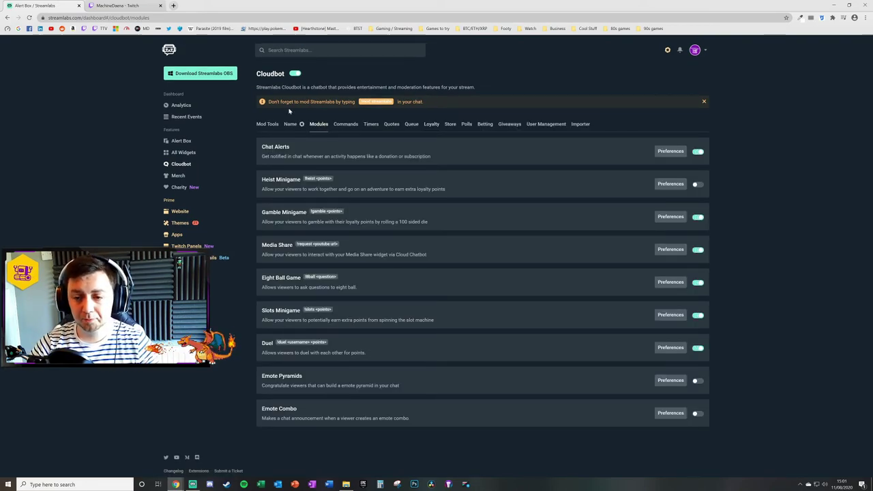
key(ctrl+Tab)
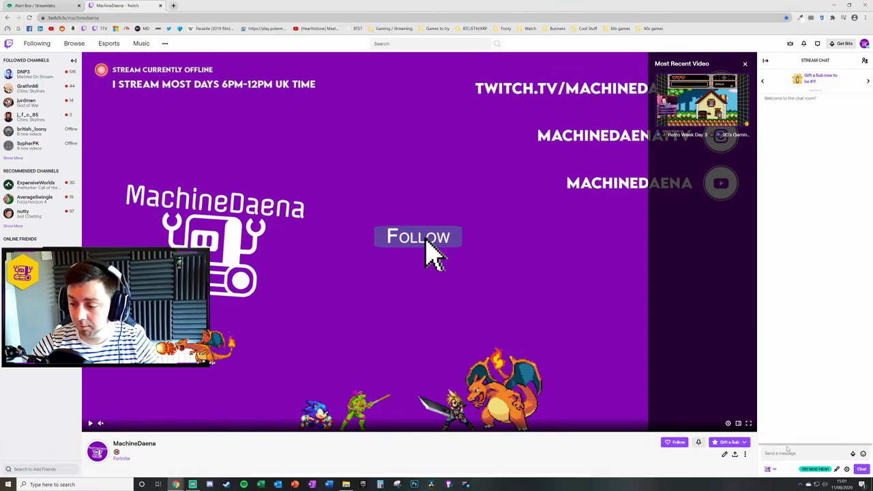
click(787, 452)
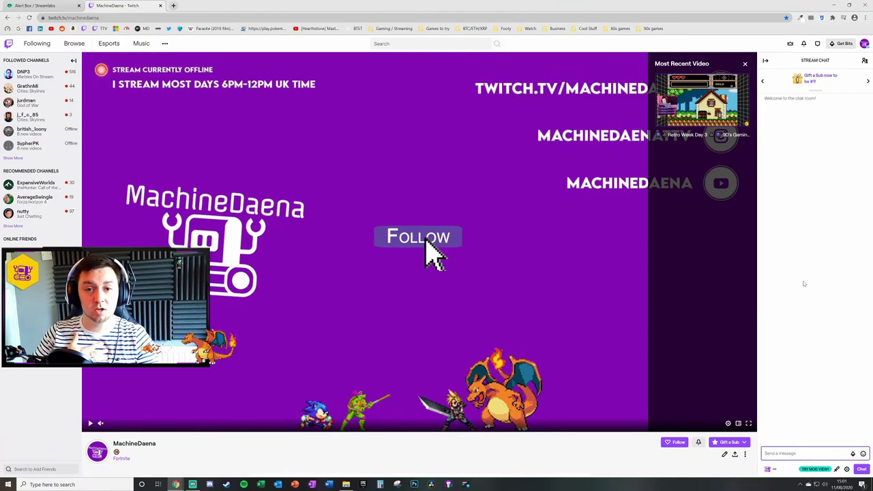
text(I)
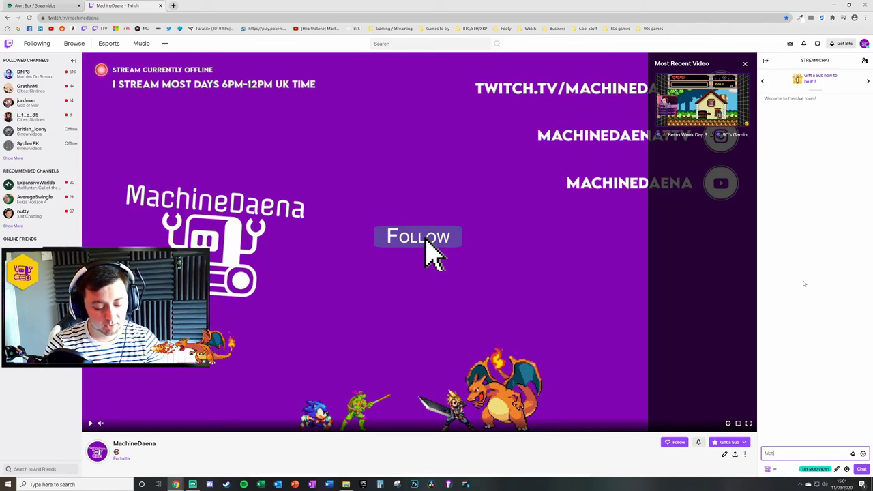
key(Return)
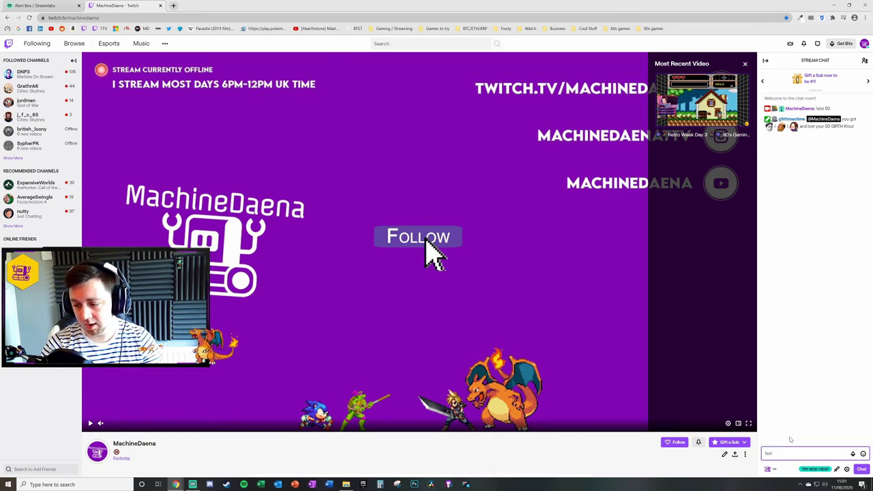
text(ts 100)
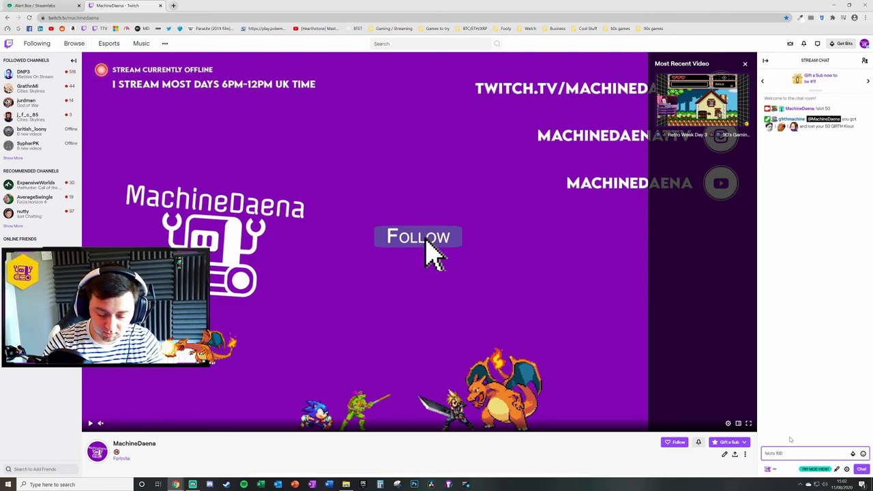
key(Return)
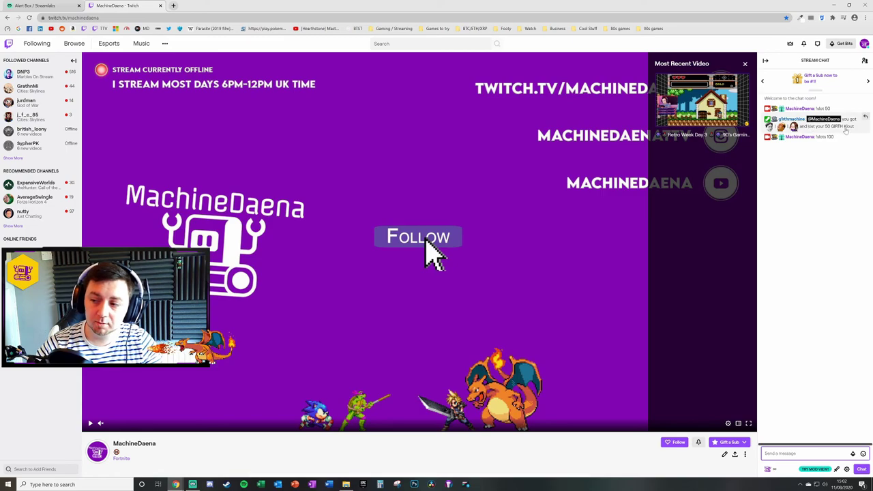